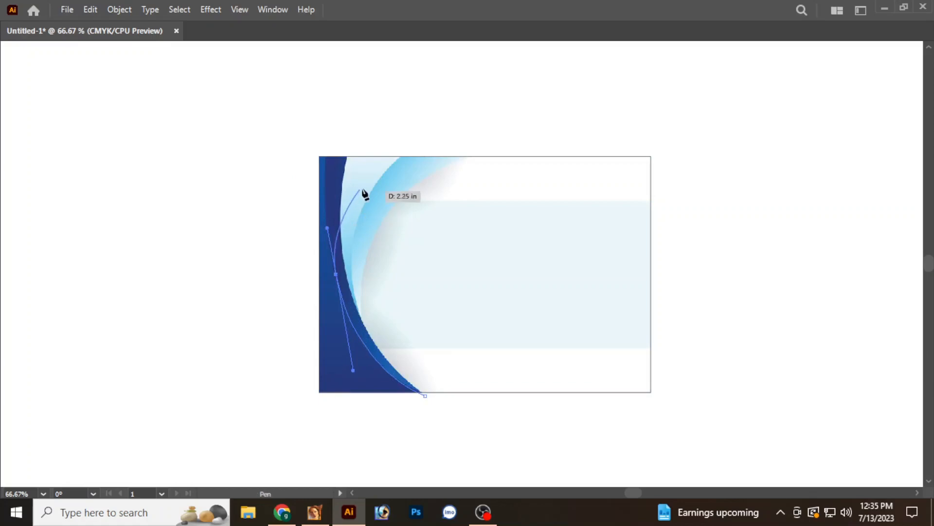
drag(339, 291, 325, 230)
key(ctrl+equal)
drag(404, 176, 413, 270)
key(ctrl+minus)
drag(444, 225, 389, 316)
drag(396, 217, 400, 175)
key(ctrl+z)
key(ctrl+z)
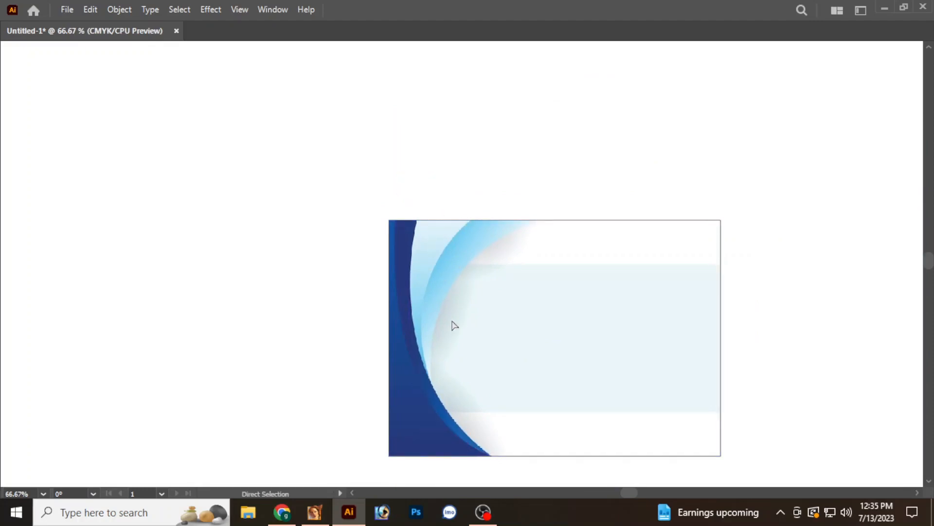
- Trace the blue shape's inner curve with the Pen tool from its bottom tip up past the card's top edge
key(ctrl+equal)
drag(495, 453, 475, 278)
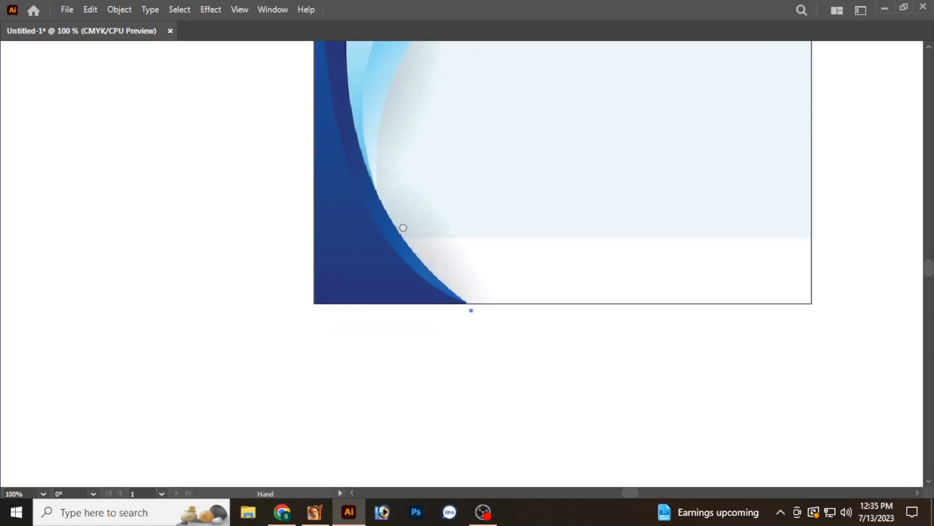
drag(403, 225, 415, 291)
drag(358, 220, 446, 183)
key(ctrl+minus)
ctrl+click(453, 182)
key(ctrl+equal)
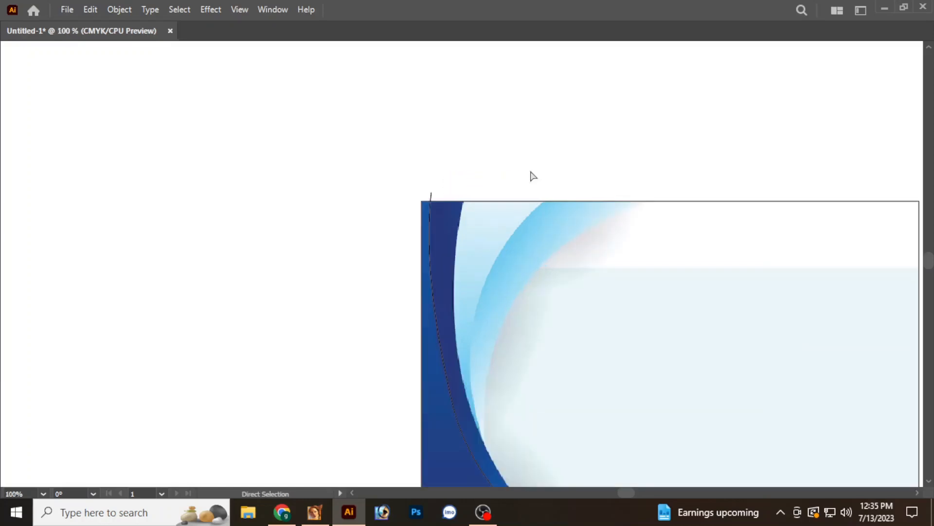
- Trace the navy band's outer curve from the bottom tip up past the card's top edge and deselect the path
key(v)
drag(526, 346, 470, 281)
drag(483, 343, 426, 303)
click(468, 455)
drag(349, 266, 320, 258)
drag(336, 141, 363, 77)
key(a)
key(ctrl+z)
drag(333, 141, 346, 91)
key(v)
click(369, 164)
key(ctrl+equal)
- Start a Pen path at the card's top edge where the pale blue area meets the brighter blue swoosh
drag(354, 404, 351, 264)
drag(320, 328, 319, 312)
key(p)
drag(275, 286, 271, 308)
drag(323, 141, 316, 266)
drag(372, 86, 370, 108)
click(375, 106)
drag(317, 259, 351, 135)
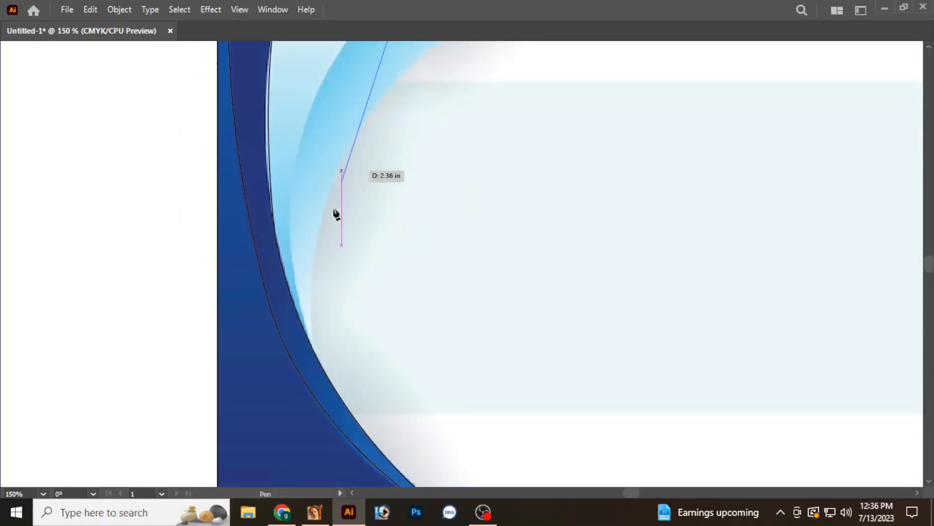
- Curve the path down the bright swoosh's left edge to the navy band's border and deselect it
key(ctrl+minus)
drag(431, 359, 415, 268)
key(ctrl+minus)
drag(392, 308, 318, 166)
mouse_move(339, 276)
mouse_down()
mouse_move(367, 384)
mouse_move(346, 292)
mouse_up()
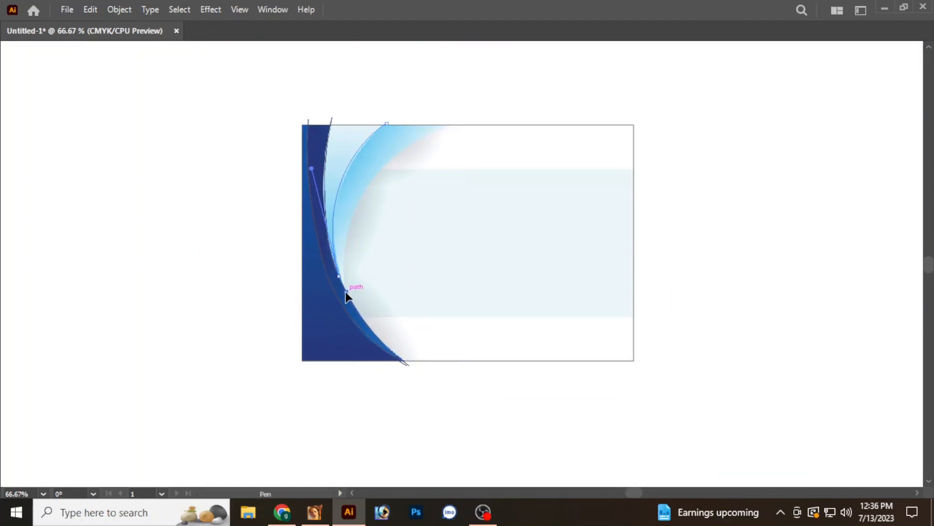
key(ctrl+equal)
key(ctrl+equal)
key(ctrl+equal)
click(461, 264)
click(461, 285)
key(v)
click(521, 241)
drag(508, 248, 403, 298)
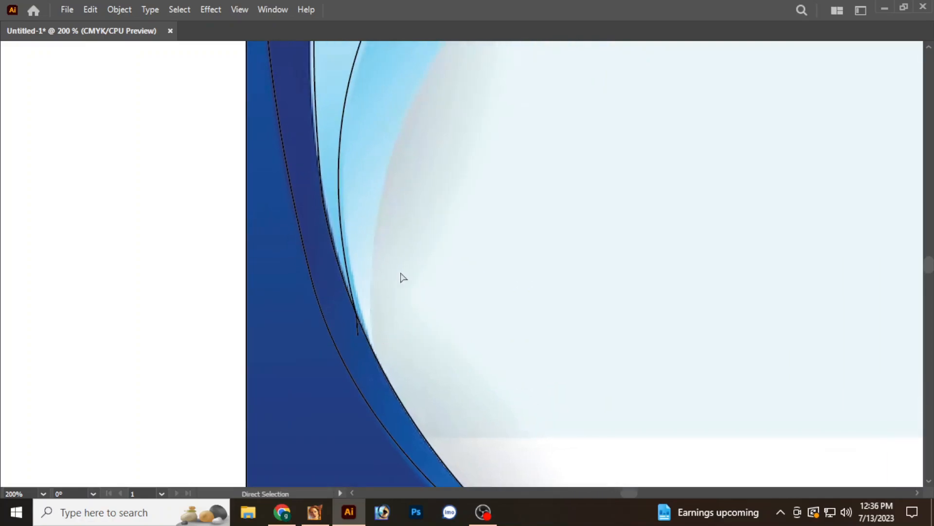
- Draw a Pen curve from the swoosh's right tip on the card's top edge down to the navy band's border
key(ctrl+minus)
drag(506, 107, 350, 244)
key(p)
click(491, 94)
drag(415, 177, 479, 68)
key(ctrl+minus)
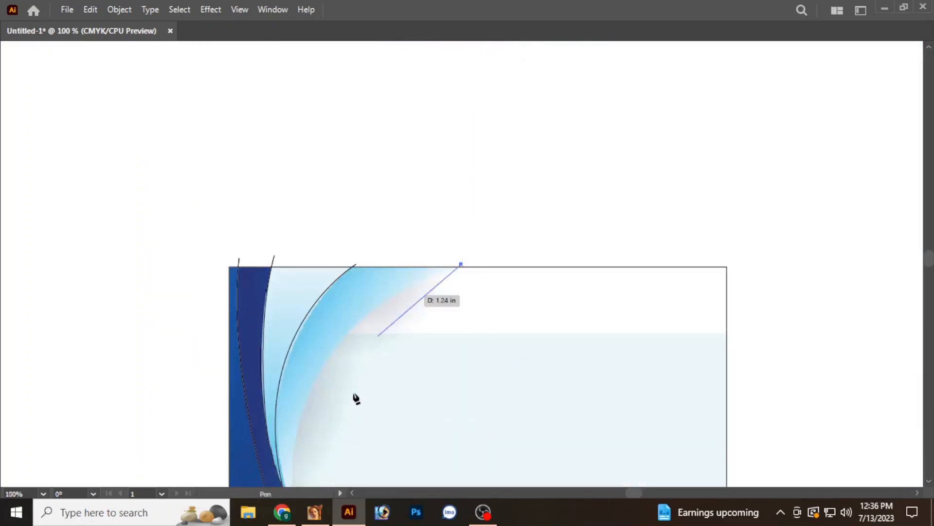
drag(359, 389, 417, 179)
drag(350, 298, 361, 490)
key(ctrl+minus)
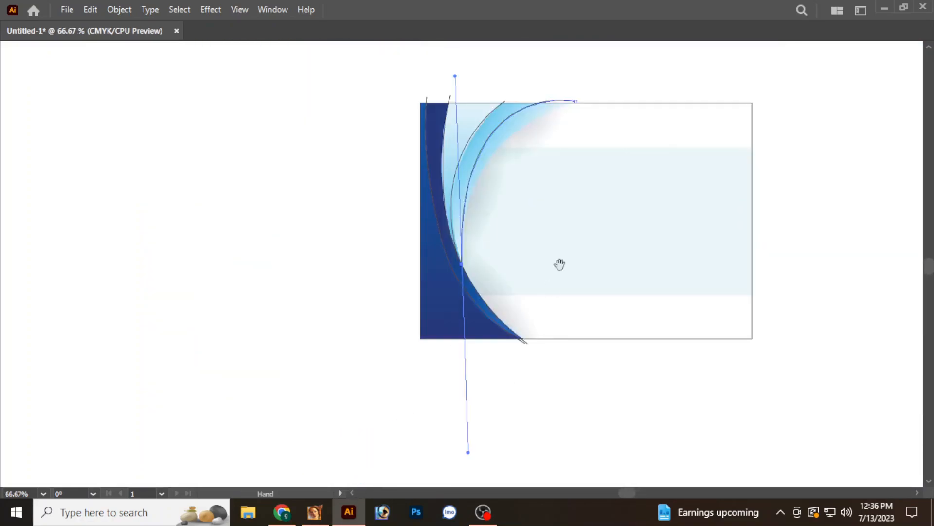
- Fit the new curve to the swoosh's right edge, end it at the navy border and deselect it
drag(549, 289, 518, 366)
drag(432, 342, 445, 477)
key(ctrl+plus)
key(ctrl+plus)
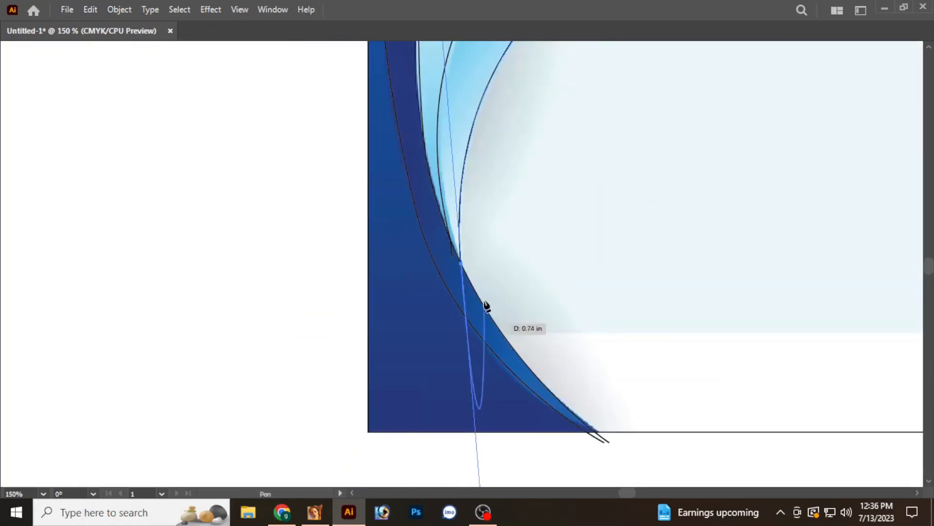
click(461, 265)
key(ctrl+plus)
ctrl+click(553, 238)
key(ctrl+minus)
key(ctrl+minus)
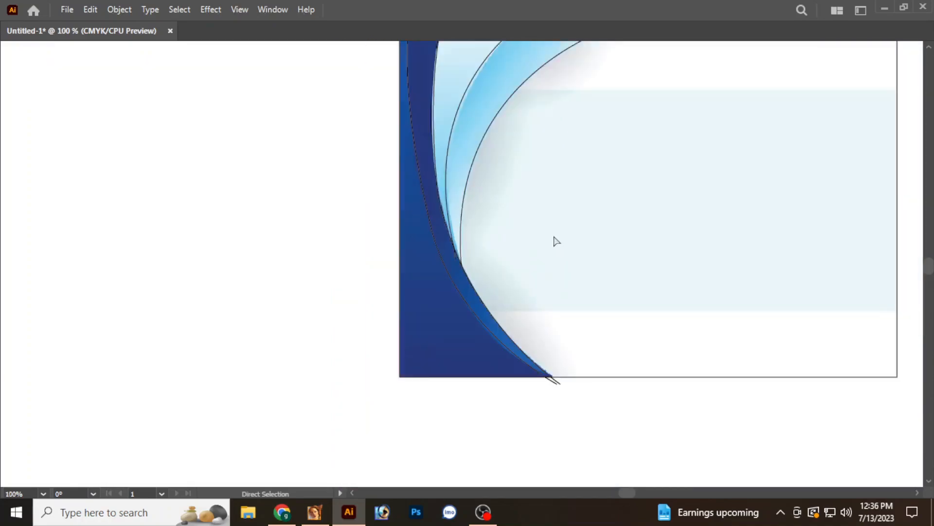
key(ctrl+minus)
drag(554, 237, 432, 241)
- Draw a rectangle matching the pale blue panel's height, from beneath the curves to the card's right edge
key(v)
drag(448, 135, 704, 114)
click(687, 106)
key(ctrl+plus)
drag(427, 178, 420, 196)
key(m)
mouse_move(228, 117)
mouse_down()
mouse_move(351, 210)
mouse_move(702, 323)
mouse_move(708, 338)
mouse_up()
key(v)
click(803, 190)
key(ctrl+minus)
key(ctrl+minus)
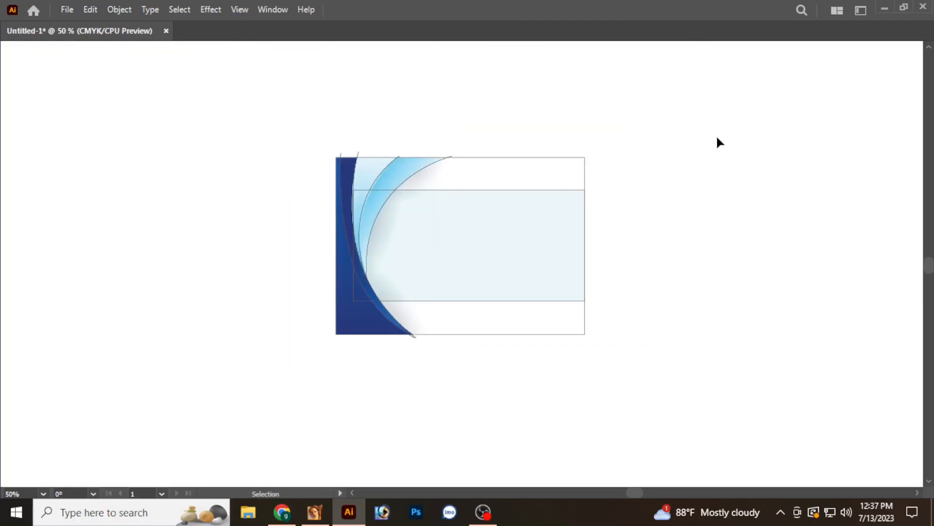
- Move all the traced outlines off the reference artwork to the blank space on its right
click(576, 210)
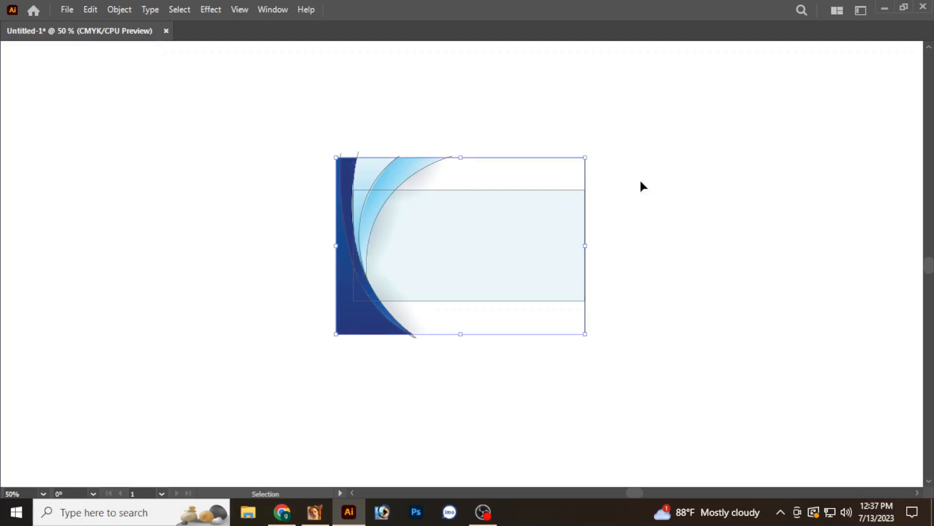
drag(724, 199, 680, 193)
key(ctrl+a)
drag(590, 352, 423, 333)
drag(215, 273, 540, 282)
click(439, 354)
key(ctrl+plus)
key(ctrl+minus)
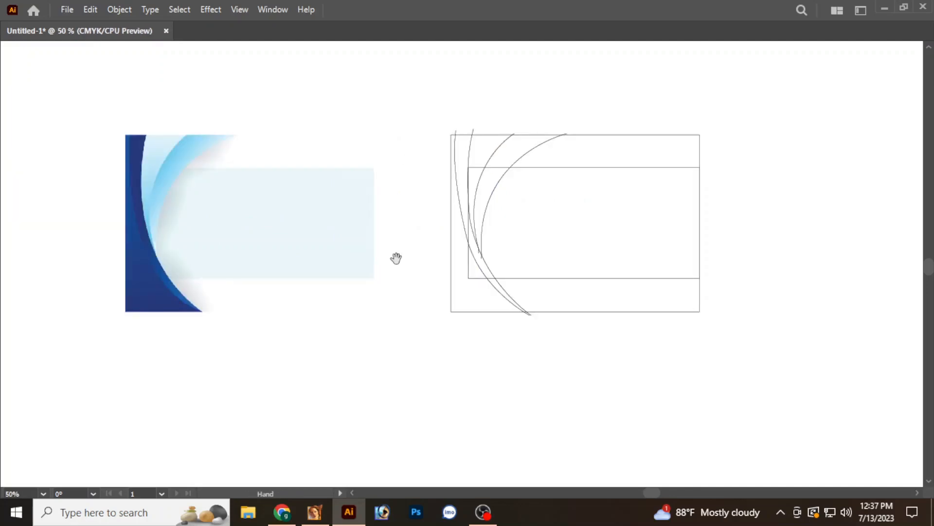
drag(396, 259, 353, 274)
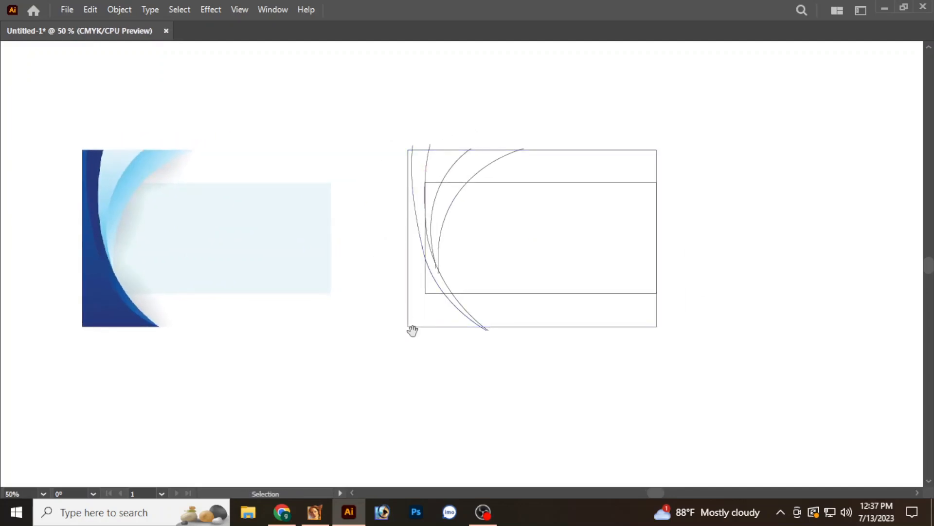
drag(412, 330, 461, 350)
- Try to unite the leftmost curve with the outer card rectangle using Pathfinder Unite, and undo it
click(503, 327)
drag(429, 311, 439, 316)
drag(514, 363, 499, 360)
click(389, 320)
click(472, 320)
shift+click(599, 342)
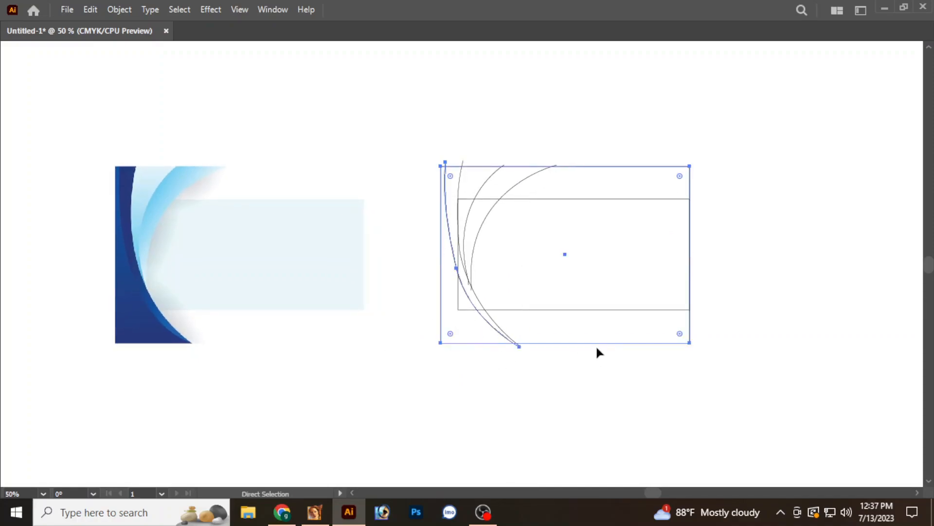
key(Tab)
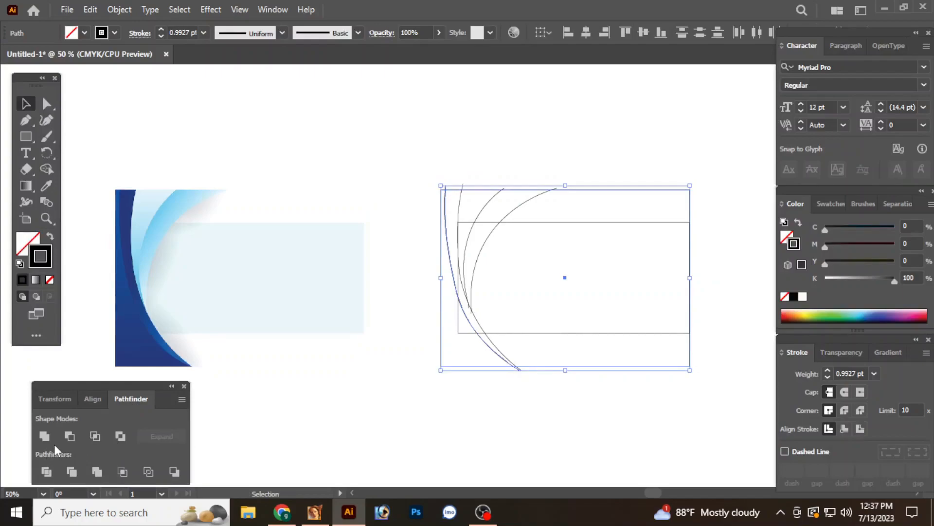
click(51, 435)
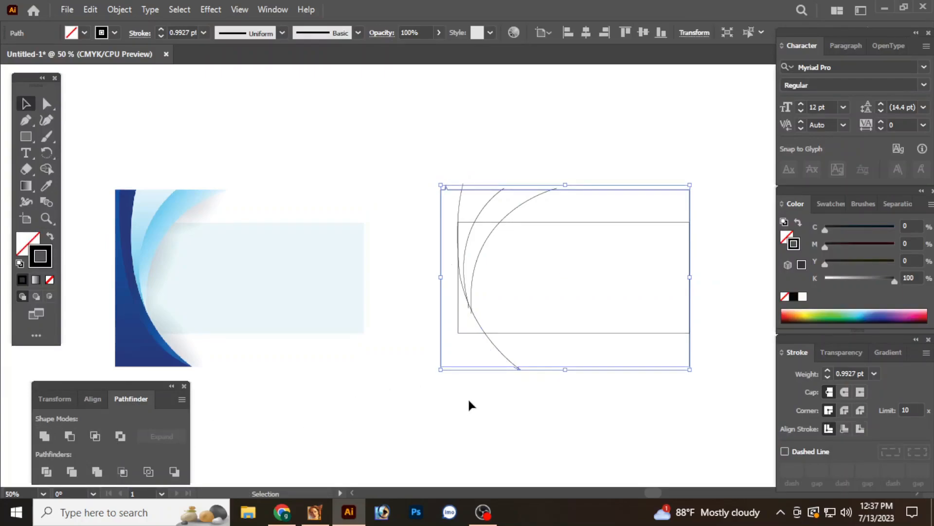
click(468, 398)
drag(531, 409, 503, 382)
key(ctrl+plus)
key(ctrl+z)
- Try Pathfinder Minus Front on the outer card rectangle and the leftmost curve, and undo it
click(72, 436)
key(ctrl+z)
click(427, 398)
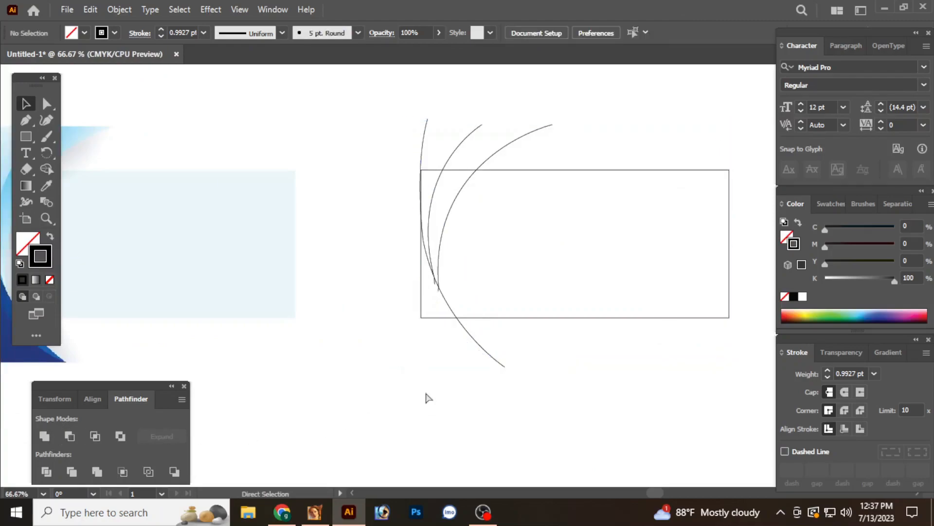
key(ctrl+a)
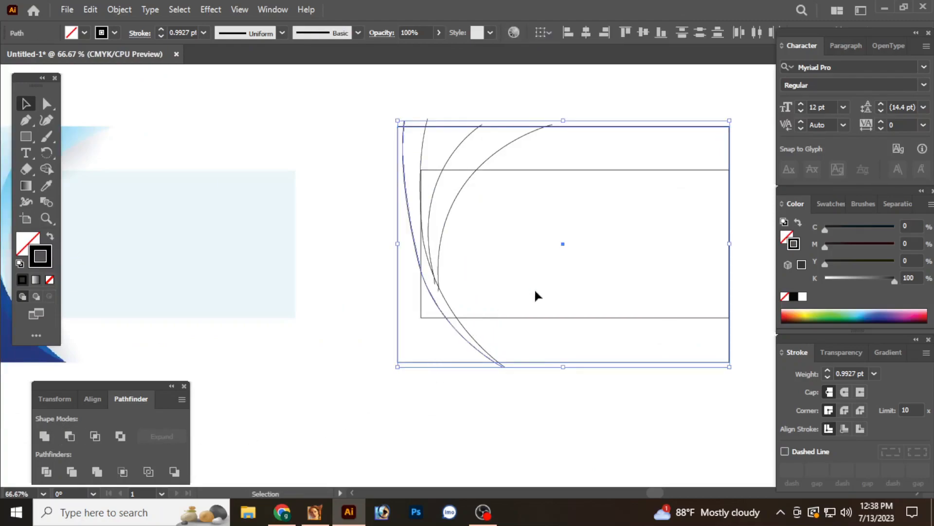
- Take the inner panel rectangle and the two swoosh curves out of the traced drawing
click(549, 323)
click(548, 318)
key(Delete)
click(465, 180)
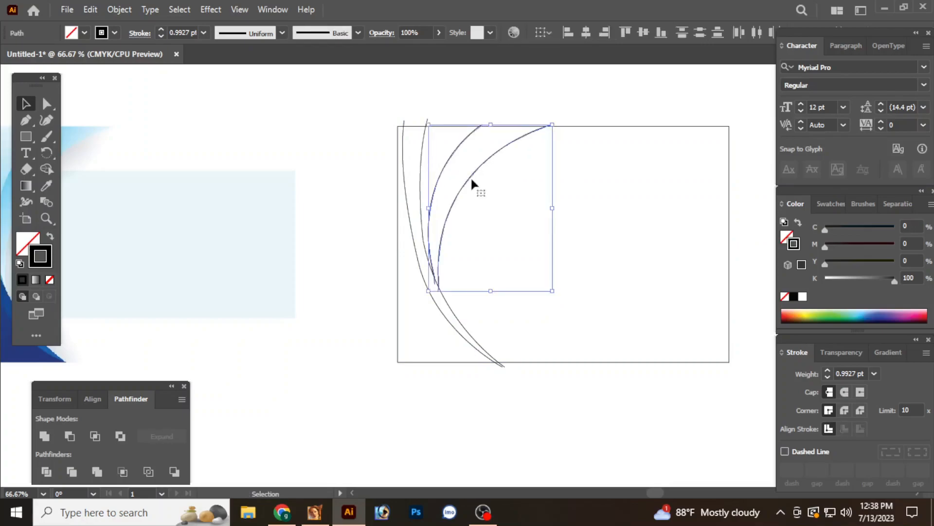
key(ctrl+x)
drag(464, 171, 414, 206)
- Divide the outer card rectangle along the two left curves with Pathfinder Divide and check the resulting pieces
drag(514, 258, 376, 422)
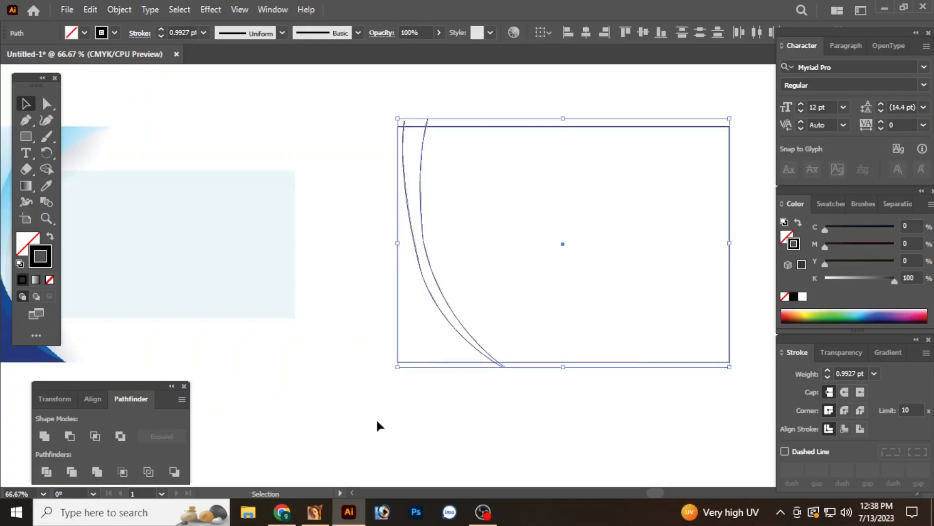
click(47, 471)
click(488, 376)
drag(488, 376, 407, 387)
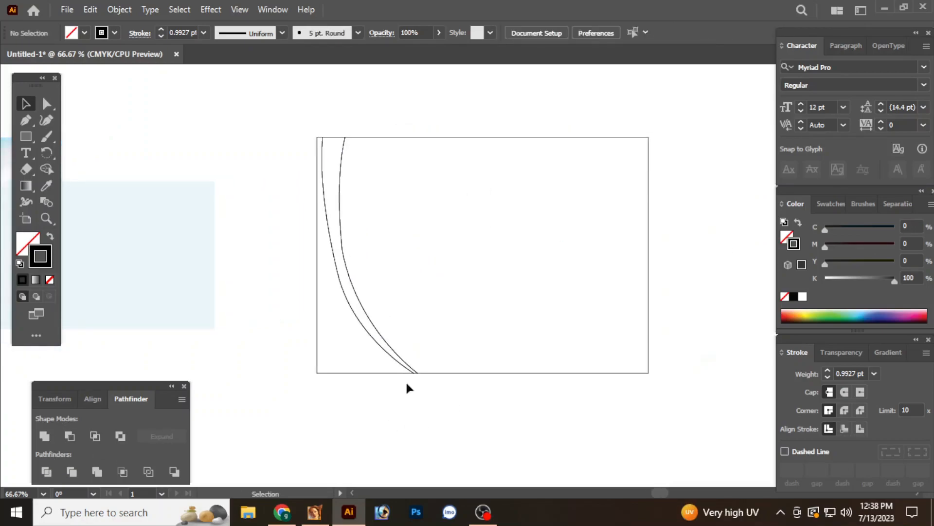
key(a)
drag(382, 117, 388, 159)
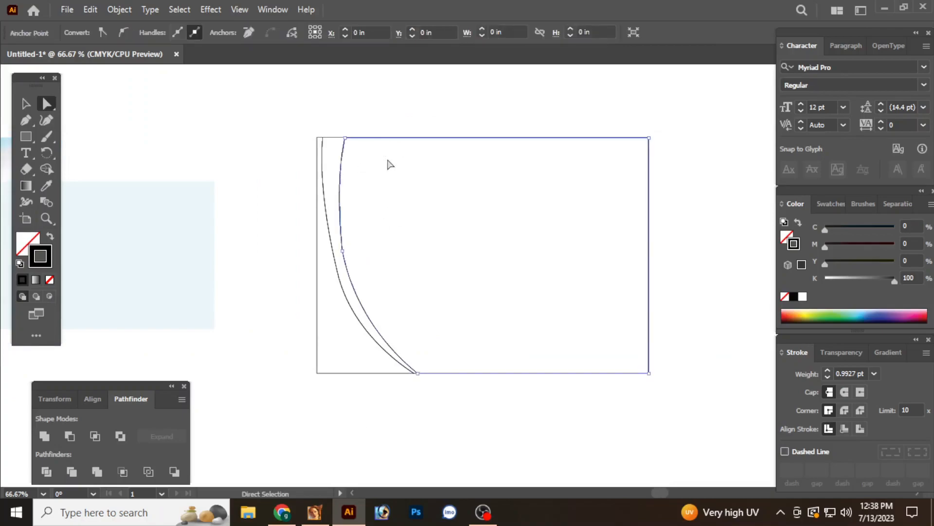
click(404, 109)
- Bring the two swoosh curves back in place on the divided card and take out the inner panel rectangle
key(v)
key(ctrl+f)
click(583, 109)
key(v)
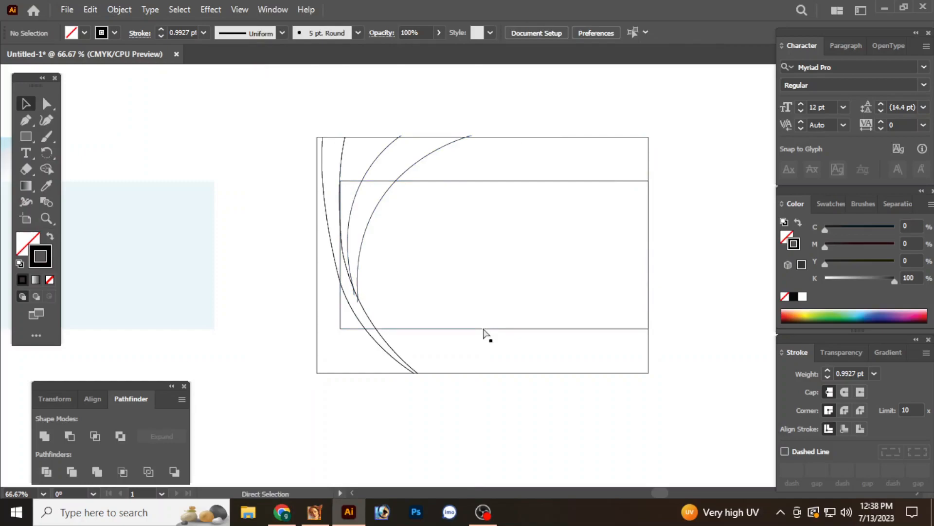
drag(466, 338, 467, 344)
key(Delete)
key(a)
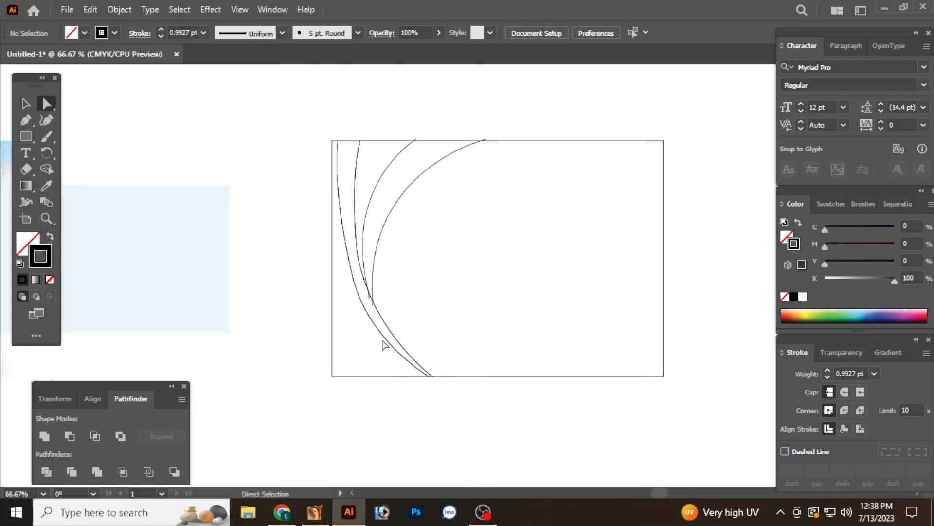
click(392, 349)
key(shift+x)
key(shift+x)
click(493, 314)
- Ungroup the divided card and take out its two left pieces, leaving the large right piece and the swoosh curves
key(ctrl+=)
key(Tab)
scroll(482, 136, up, 3)
key(v)
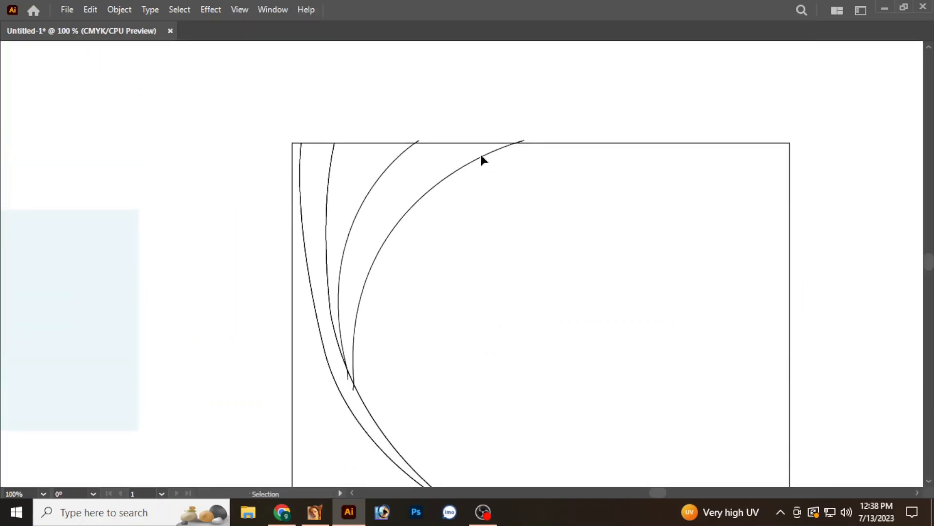
click(484, 157)
drag(309, 161, 278, 149)
right_click(261, 151)
click(302, 262)
drag(277, 198, 308, 242)
key(a)
key(Delete)
- Divide the large card piece along the two swoosh curves with Pathfinder Divide and deselect the result
key(ctrl+minus)
drag(368, 353, 354, 348)
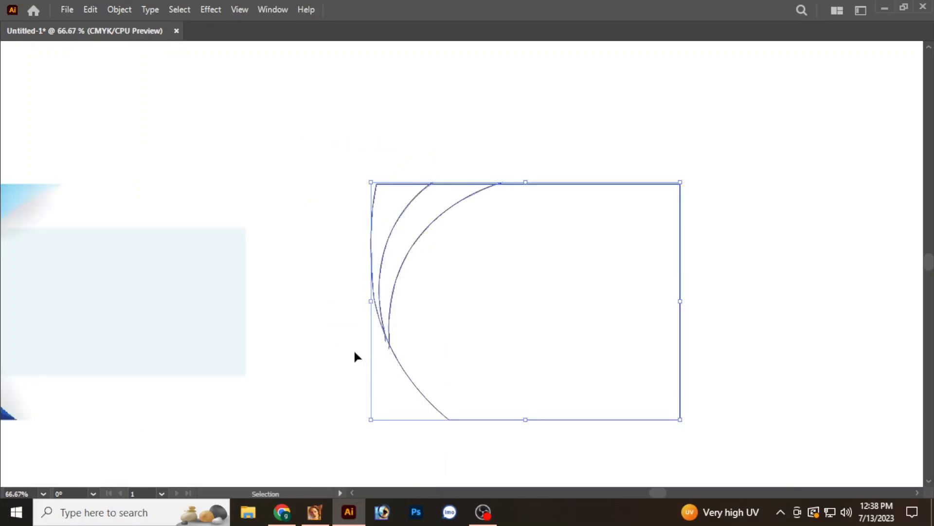
key(Tab)
click(46, 472)
click(313, 381)
drag(365, 411, 332, 389)
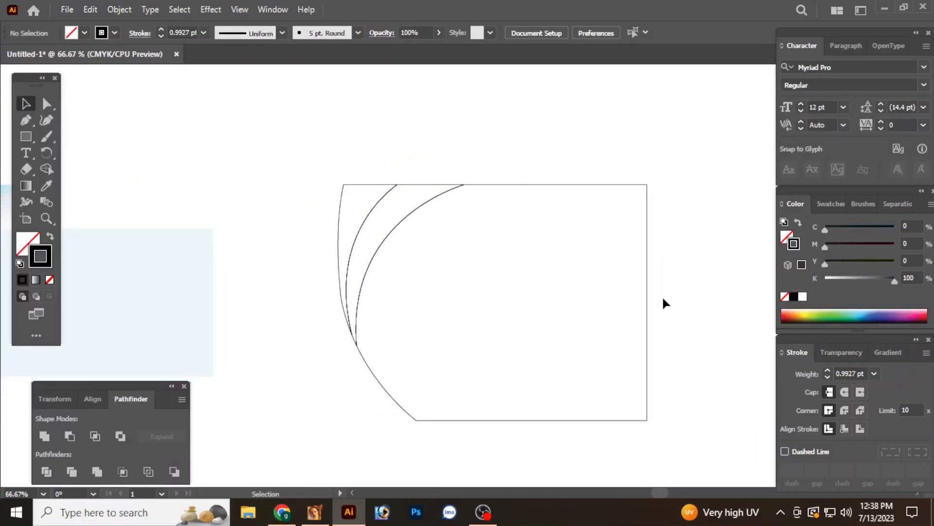
- Bring the removed left pieces back in place on the divided card and clear the selection
key(ctrl+z)
click(723, 200)
click(605, 228)
key(Delete)
key(v)
key(Tab)
- Swap the leftmost card piece's stroke to a fill and colour it cyan 100, magenta 100 and black 0
key(a)
drag(433, 299, 468, 342)
key(shift+x)
key(Tab)
click(899, 203)
click(796, 203)
drag(894, 281, 731, 282)
drag(825, 229, 924, 229)
drag(849, 246, 900, 245)
scroll(540, 305, down, 1)
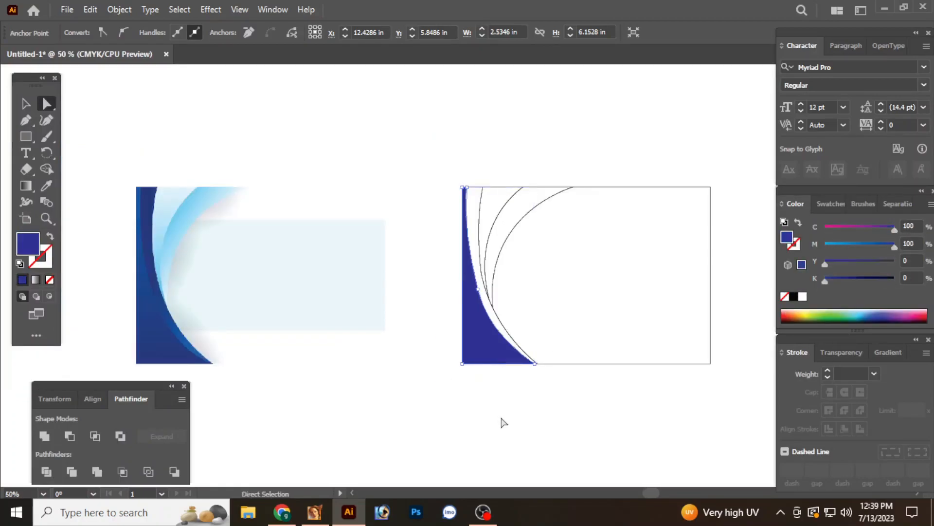
- Try magenta 50 for the leftmost piece's fill, undo it and deselect
drag(505, 415, 502, 403)
click(384, 346)
key(ctrl+plus)
drag(365, 302, 474, 288)
key(Tab)
drag(580, 351, 535, 352)
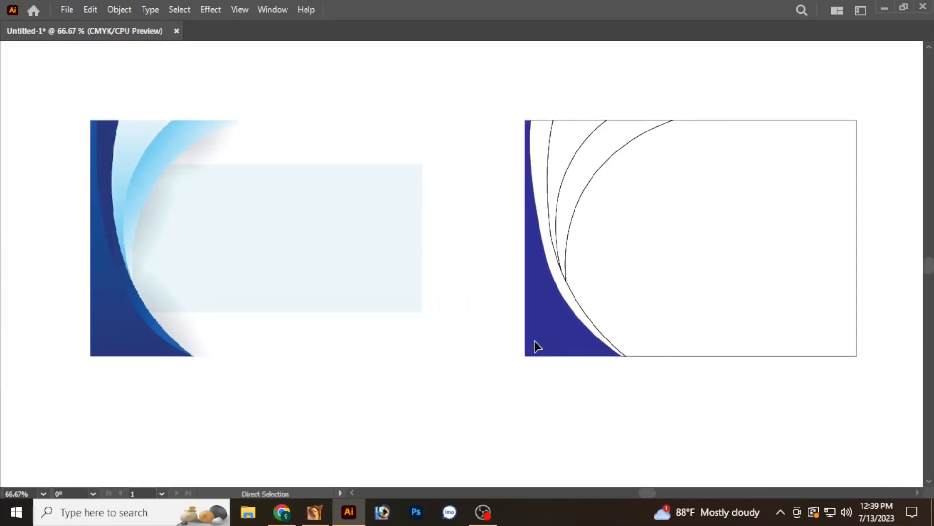
click(535, 345)
key(Tab)
drag(921, 241, 903, 241)
text(50)
key(Return)
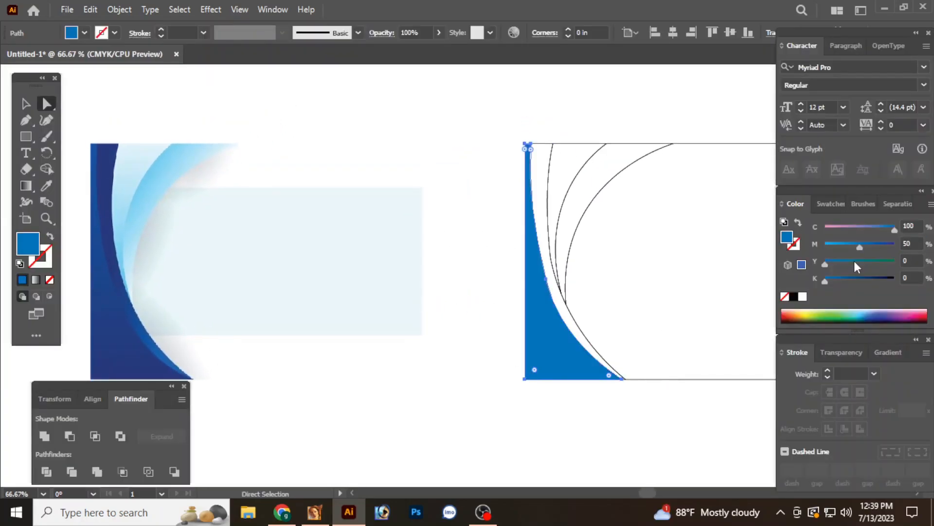
key(Tab)
key(ctrl+z)
ctrl+click(663, 396)
- Set the leftmost piece's solid fill to cyan 100 and magenta 90
click(564, 350)
key(Tab)
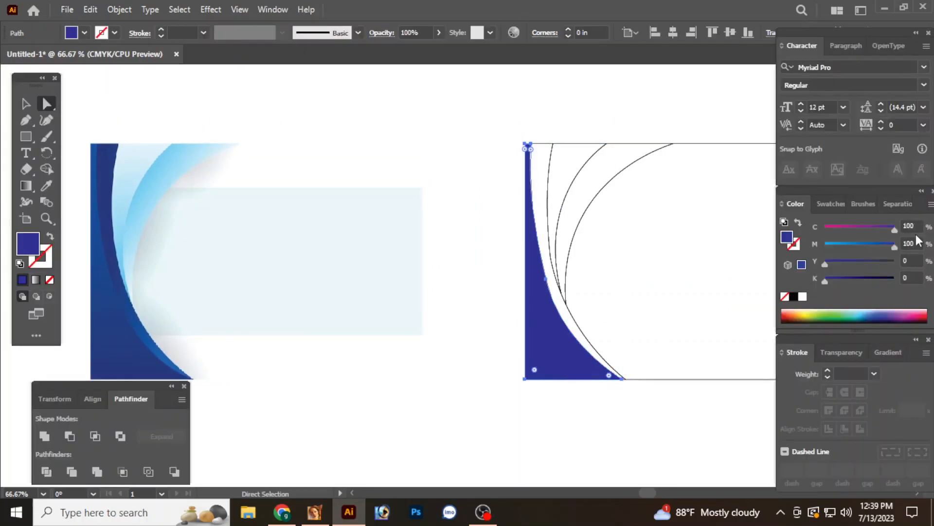
drag(920, 226, 901, 243)
text(80)
key(Tab)
text(80)
key(Return)
text(90)
key(Return)
click(494, 440)
key(Tab)
key(Tab)
- Apply a linear gradient to the leftmost piece and switch its black stop to CMYK sliders
click(557, 331)
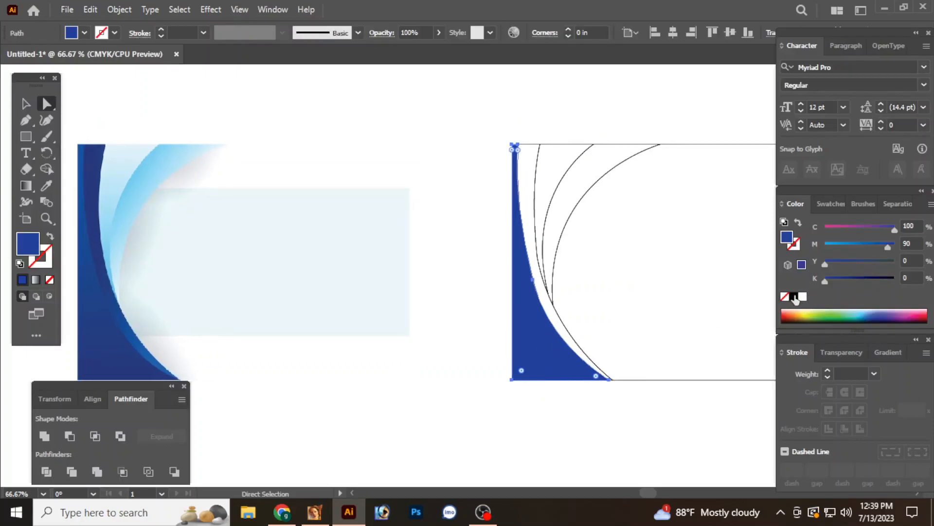
click(884, 351)
click(792, 376)
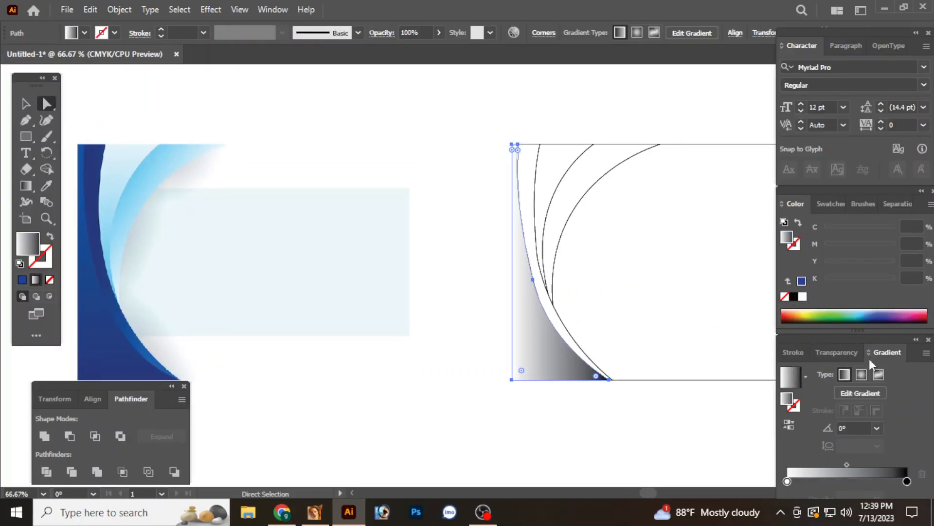
click(907, 482)
click(930, 205)
click(874, 258)
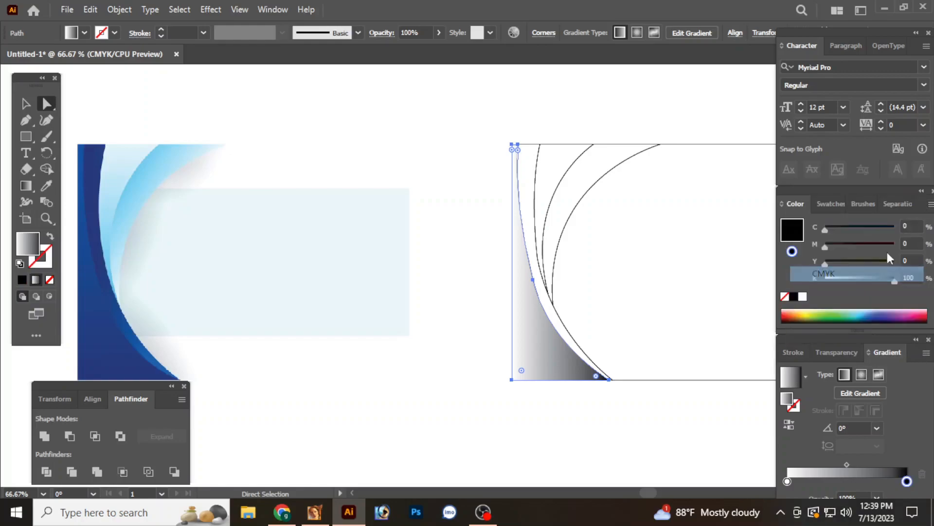
- Set the gradient's dark stop to cyan 100, magenta 80 and black 0
text(1)
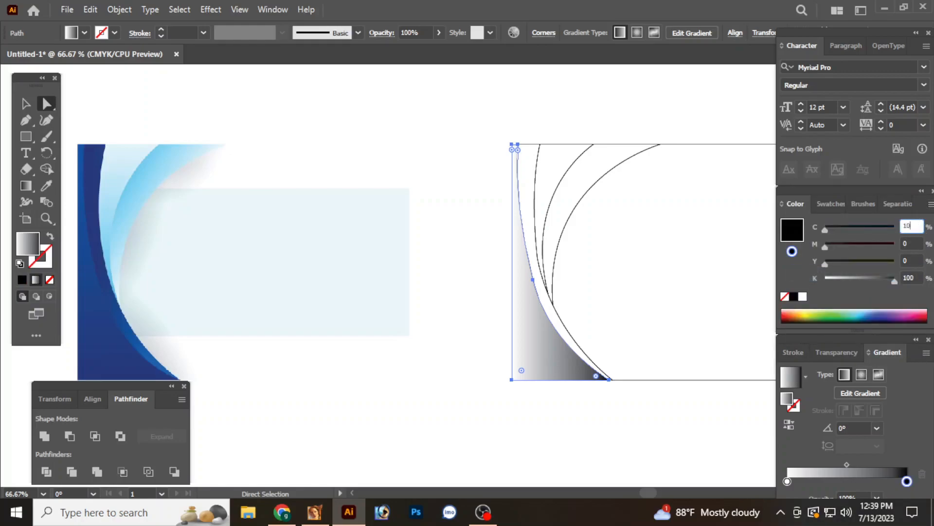
text(0)
key(Tab)
text(100)
key(Return)
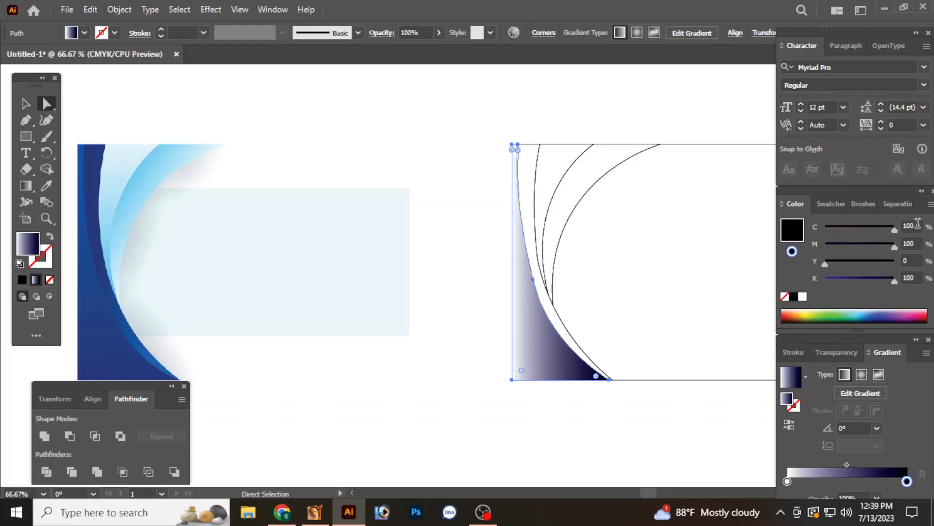
drag(893, 281, 824, 282)
click(902, 245)
text(80)
key(Return)
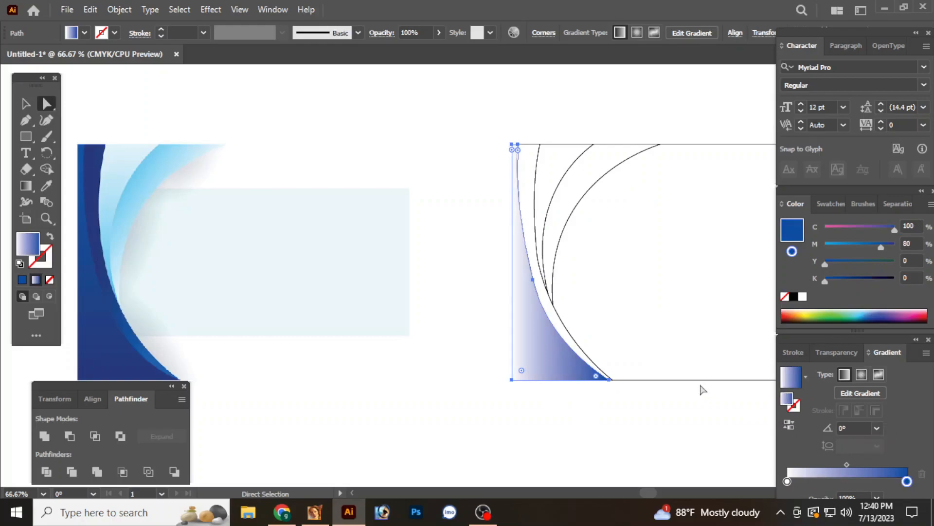
- Run the leftmost piece's gradient nearly vertically, with the light end at the top and blue at the bottom
click(26, 185)
drag(562, 394, 540, 174)
drag(552, 130, 561, 375)
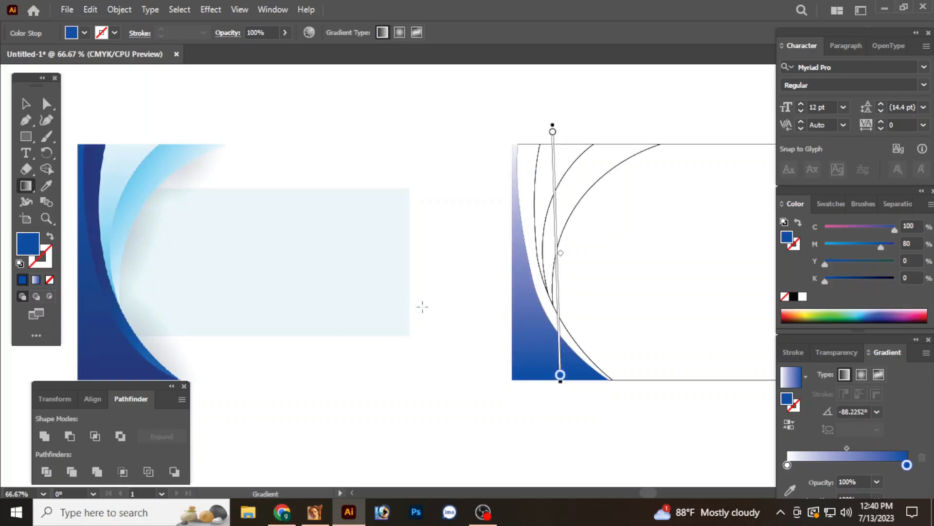
key(v)
click(502, 329)
- Switch the leftmost piece's white gradient stop to CMYK and set it to cyan 50 and magenta 30
click(791, 465)
drag(793, 465, 707, 455)
click(787, 465)
click(565, 362)
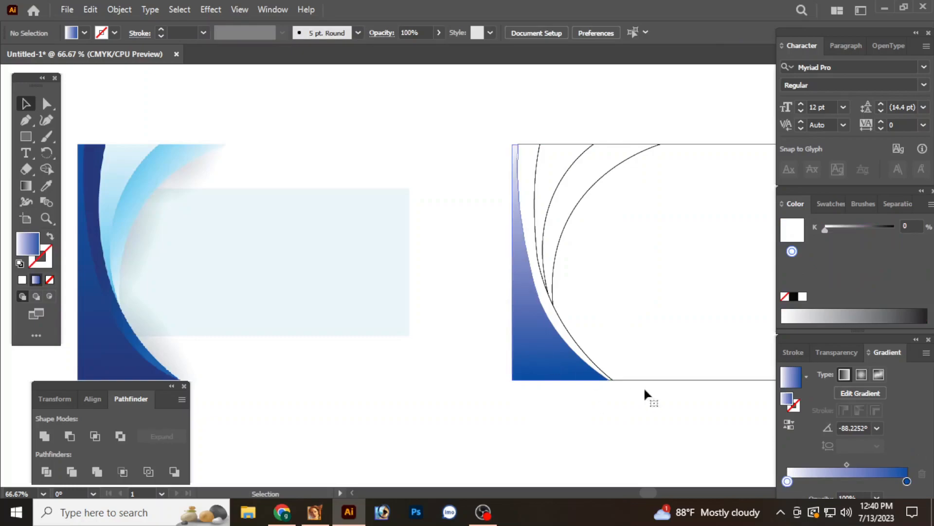
click(930, 205)
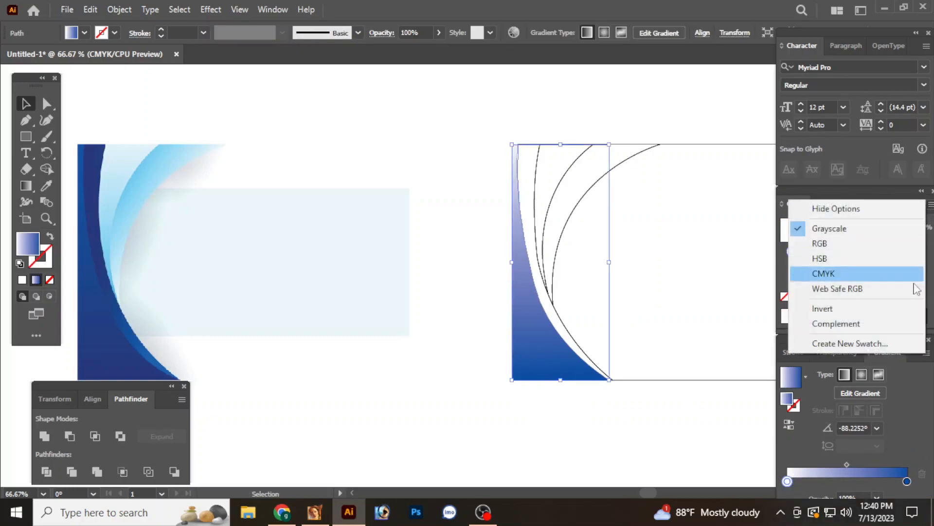
click(876, 272)
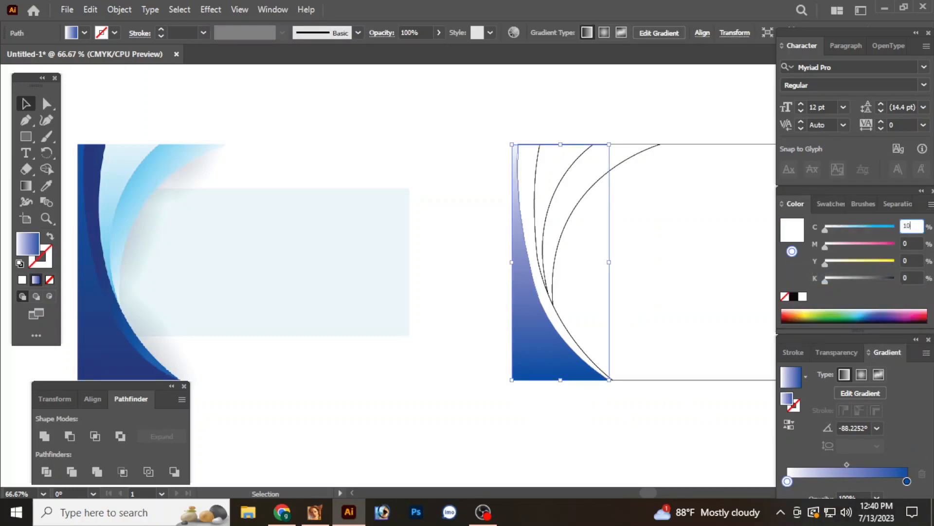
text(50)
key(Tab)
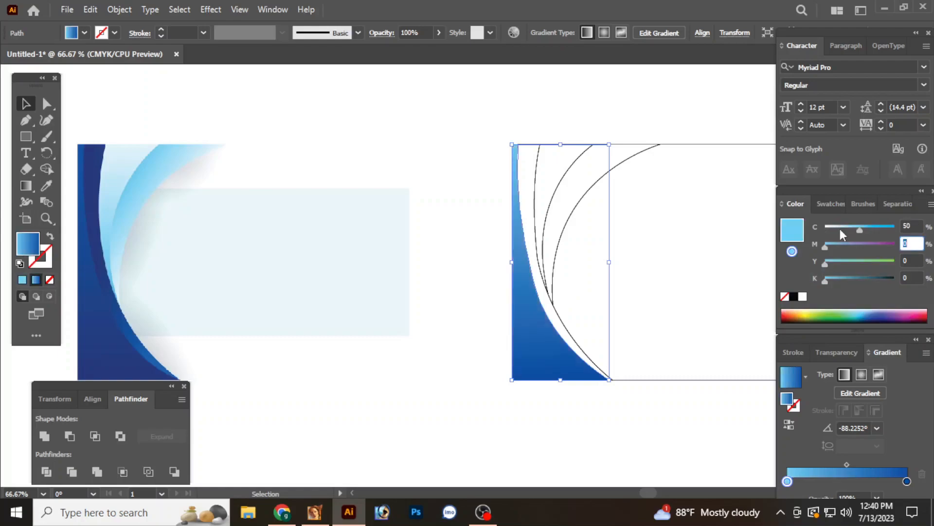
key(Return)
click(553, 384)
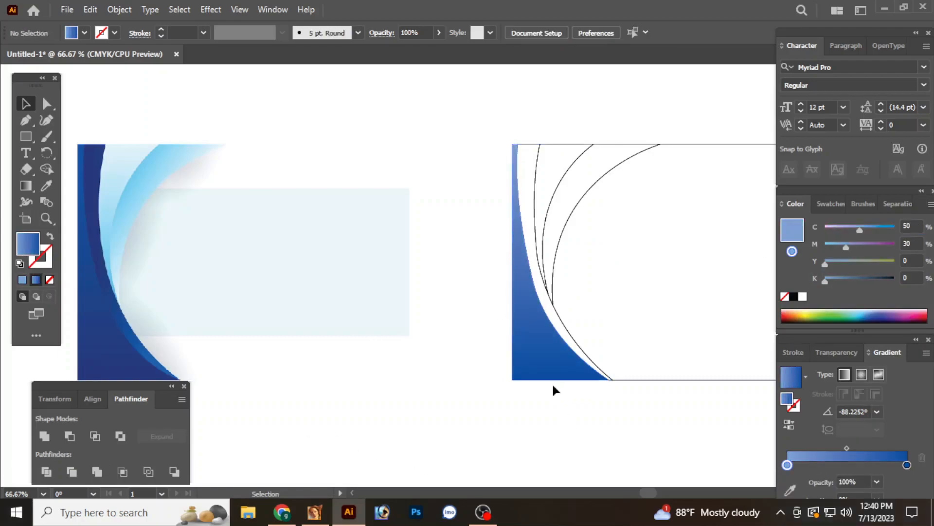
- Swap the black stroke to a fill on the narrow curved band beside the leftmost piece
key(Tab)
drag(472, 377, 509, 395)
drag(496, 227, 476, 236)
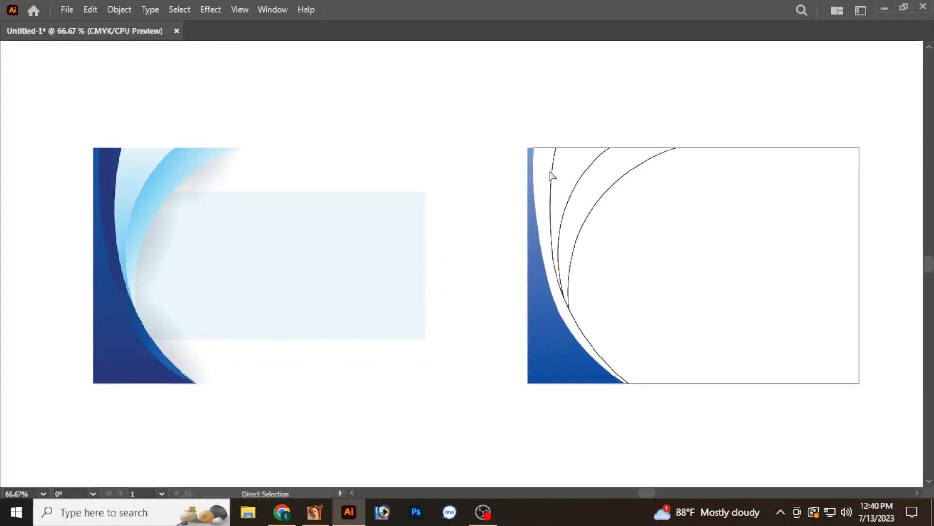
click(552, 172)
key(shift+x)
key(ctrl+z)
click(544, 147)
key(shift+x)
key(Tab)
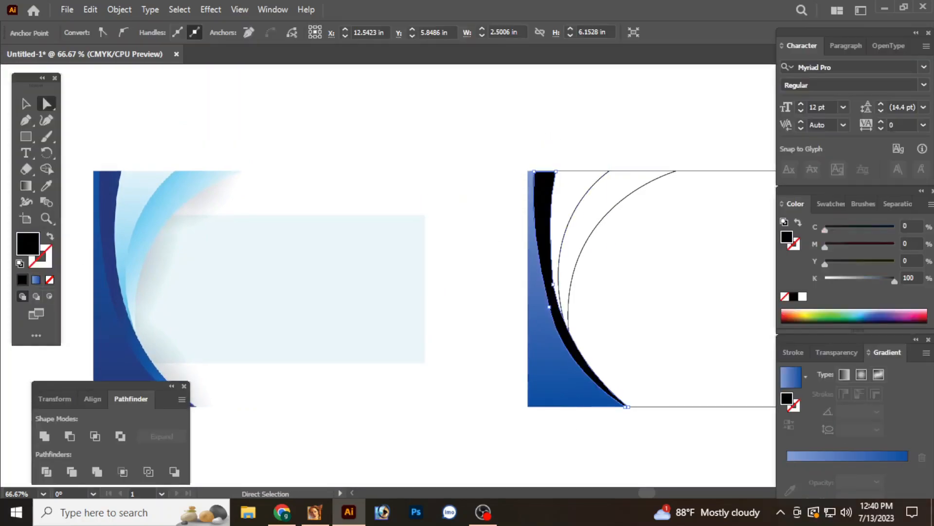
- Copy the leftmost piece's blue gradient onto the narrow curved band with the Eyedropper
key(o)
key(i)
click(559, 376)
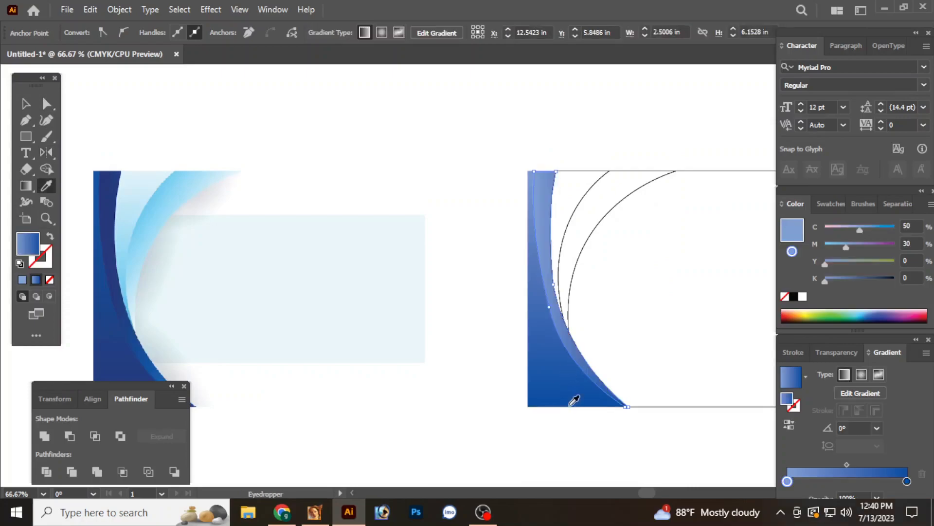
key(v)
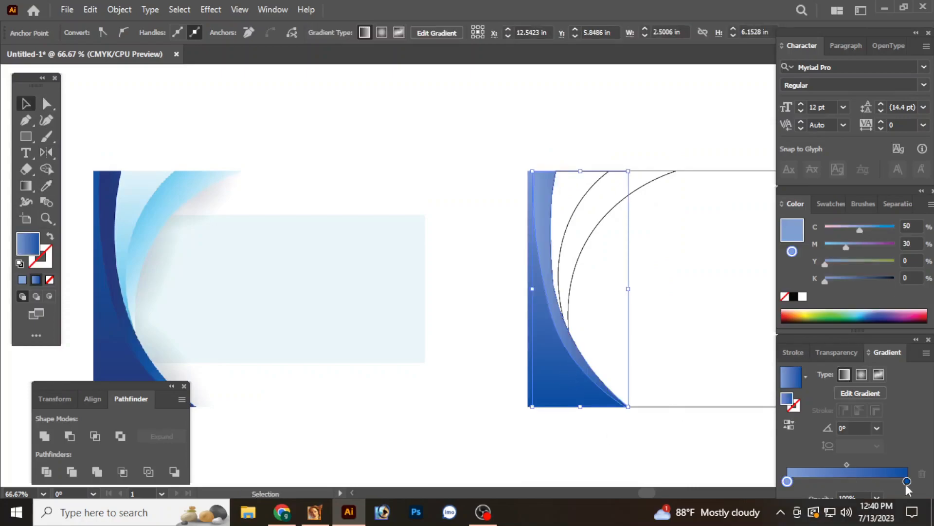
- Try a gradient angle of -90° on the narrow curved band and undo it
click(859, 425)
text(-90)
key(Return)
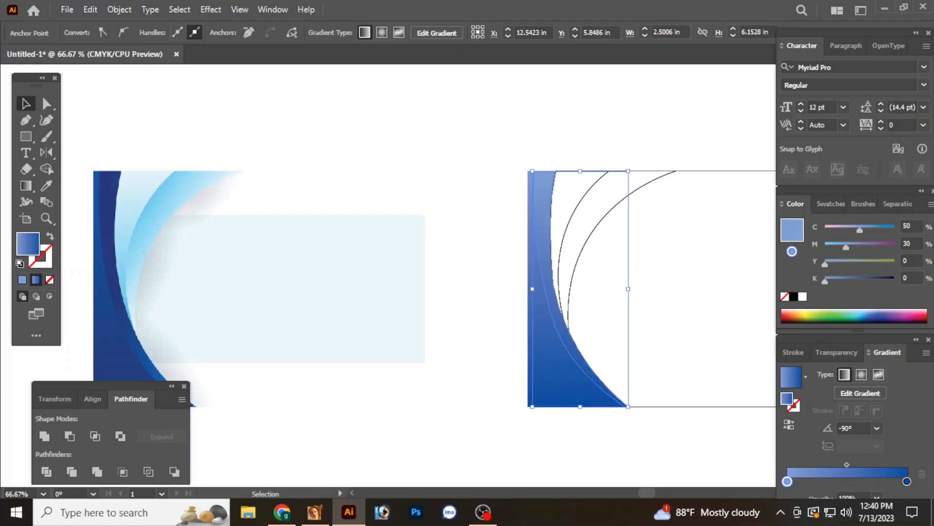
click(594, 461)
key(ctrl+z)
- Set the narrow curved band's gradient angle to -180° and deselect it
drag(856, 428, 777, 441)
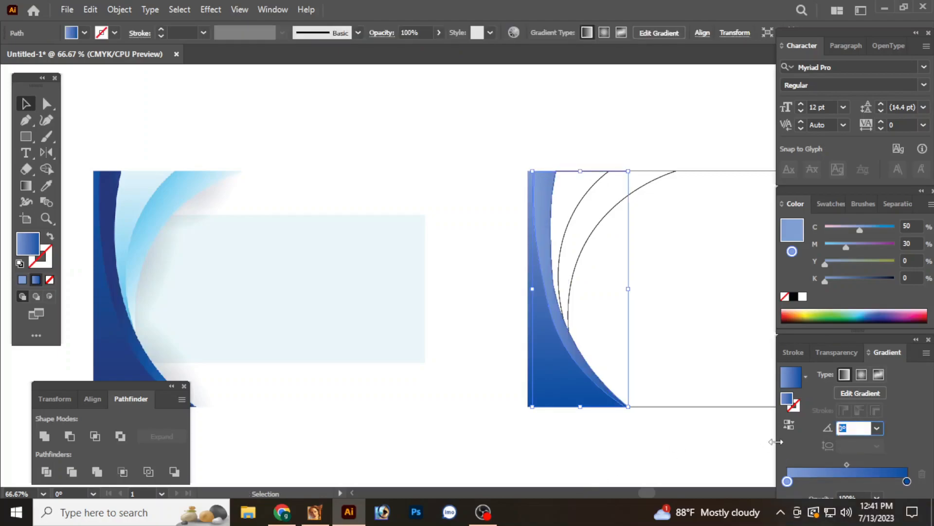
text(-180)
key(Return)
click(646, 459)
- Swap the stroke to a fill on the inner swoosh next to the blue bands and set its black to 0
key(Tab)
key(space)
drag(405, 349, 481, 338)
drag(608, 371, 560, 377)
drag(678, 340, 647, 381)
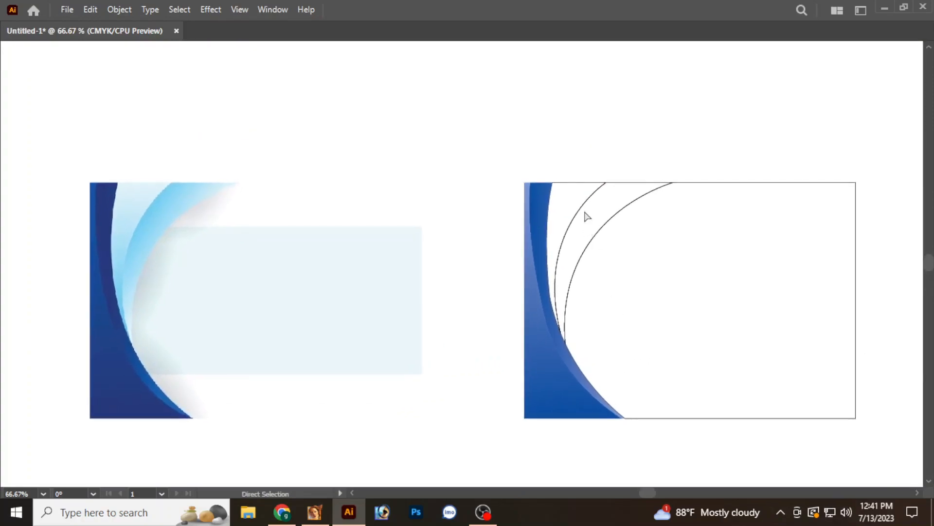
click(585, 205)
click(594, 178)
click(574, 183)
key(shift+x)
key(Tab)
drag(894, 280, 824, 280)
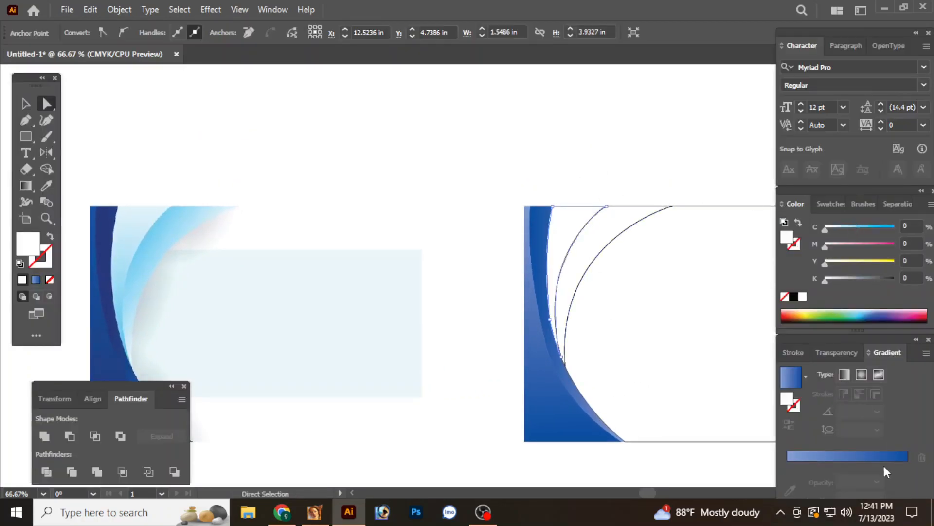
- Apply the blue linear gradient to the inner swoosh and recolour its light end to cyan 100 and magenta 0
click(902, 455)
click(905, 481)
drag(905, 481, 787, 481)
drag(846, 246, 896, 226)
click(793, 482)
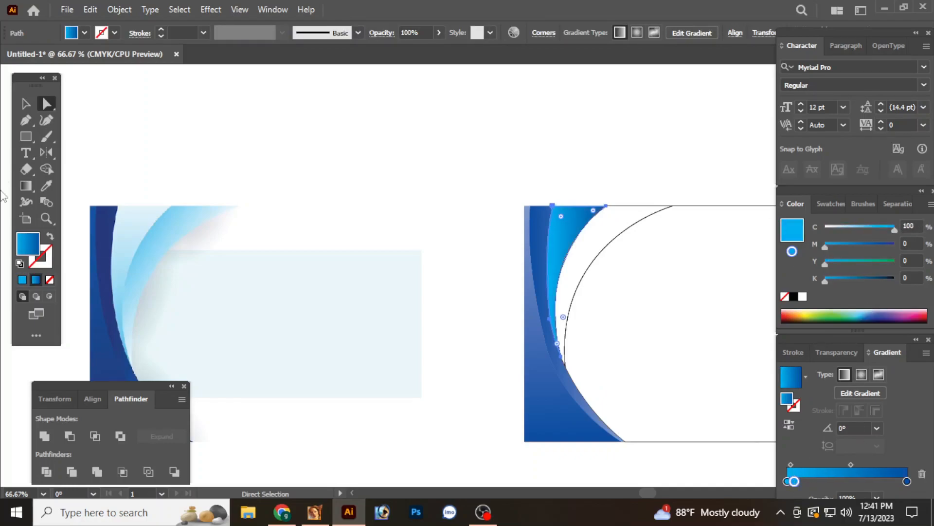
- Run the inner swoosh's gradient from its top edge down to its tip and remove the extra cyan stop
key(g)
drag(570, 188, 547, 349)
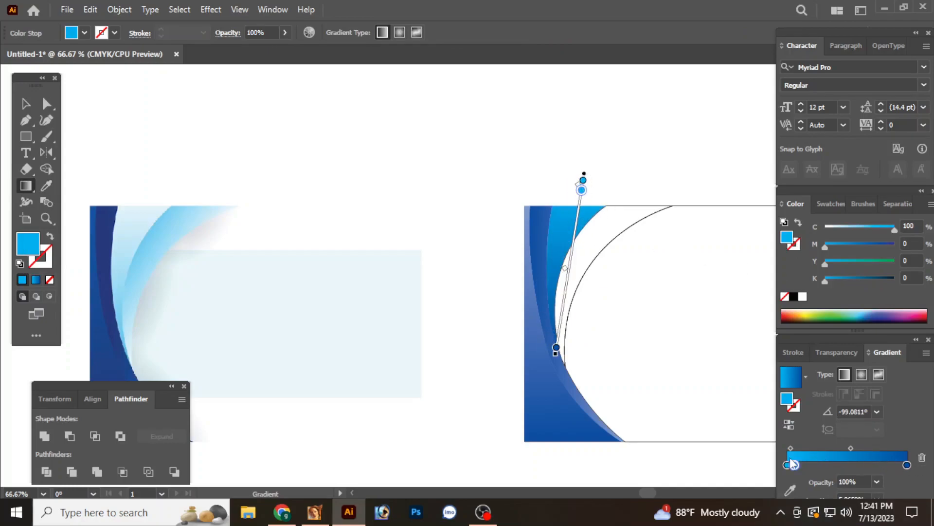
key(v)
click(801, 484)
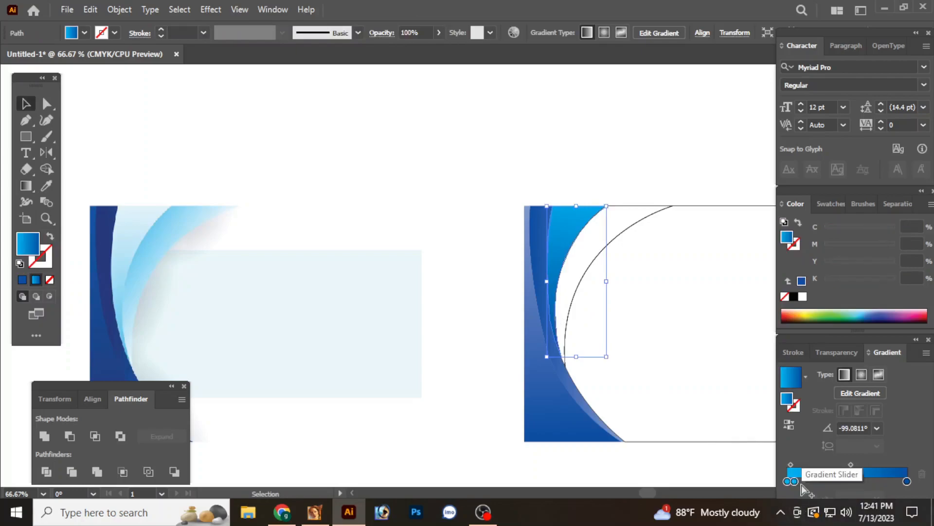
click(908, 482)
drag(796, 481, 784, 501)
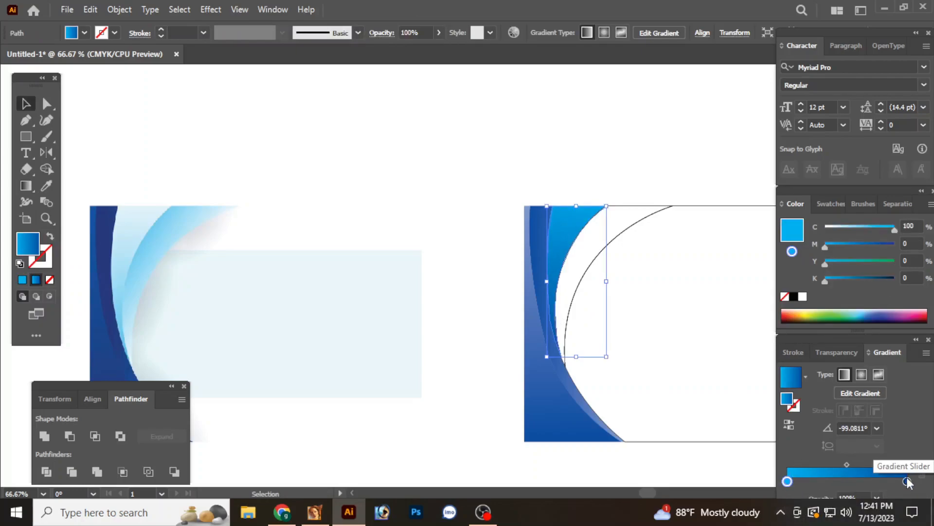
- Set the inner swoosh's light gradient stop to cyan 20 and shift the gradient midpoint toward the dark stop
click(908, 226)
text(50)
key(Return)
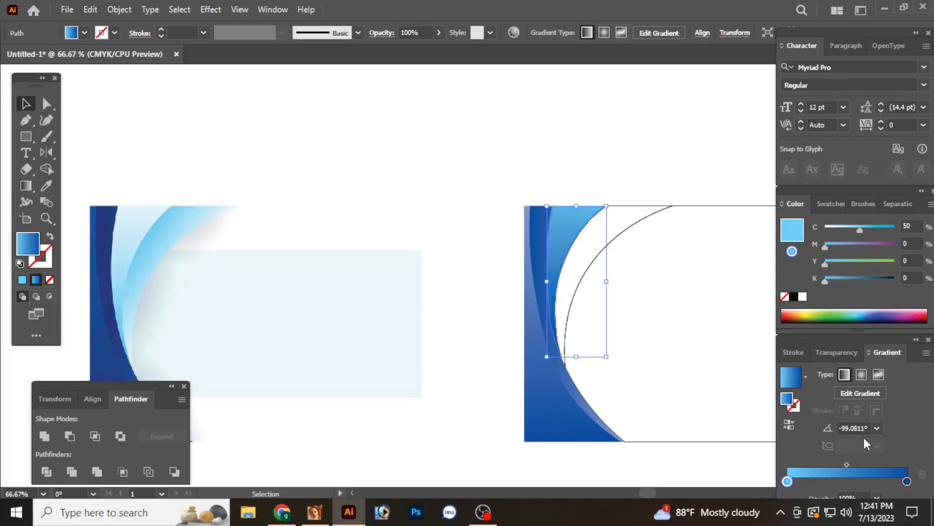
drag(846, 465, 869, 465)
click(787, 481)
drag(915, 227, 804, 247)
text(20)
key(Return)
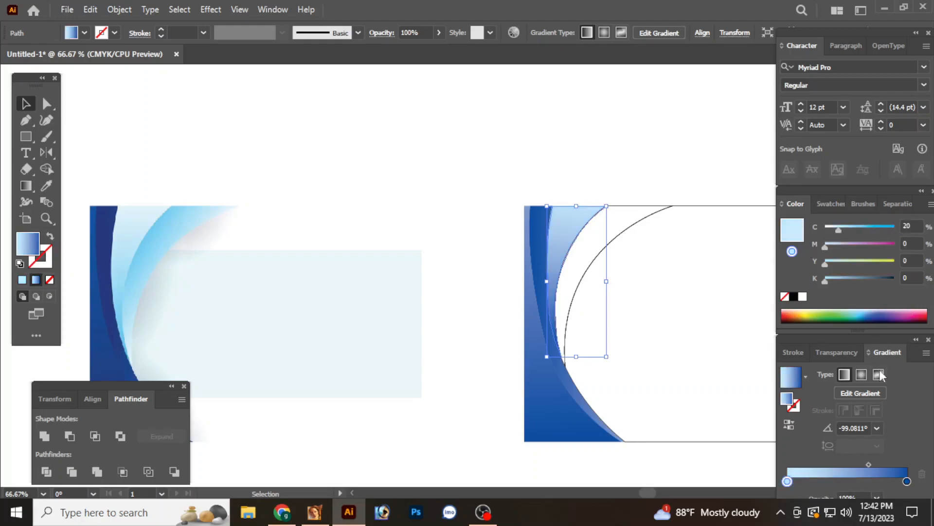
- Recolour the inner swoosh's dark gradient stop to cyan 50 and magenta 0, and deselect the shape
click(907, 482)
drag(882, 247, 822, 248)
drag(917, 227, 864, 247)
text(50)
key(Return)
click(642, 138)
key(a)
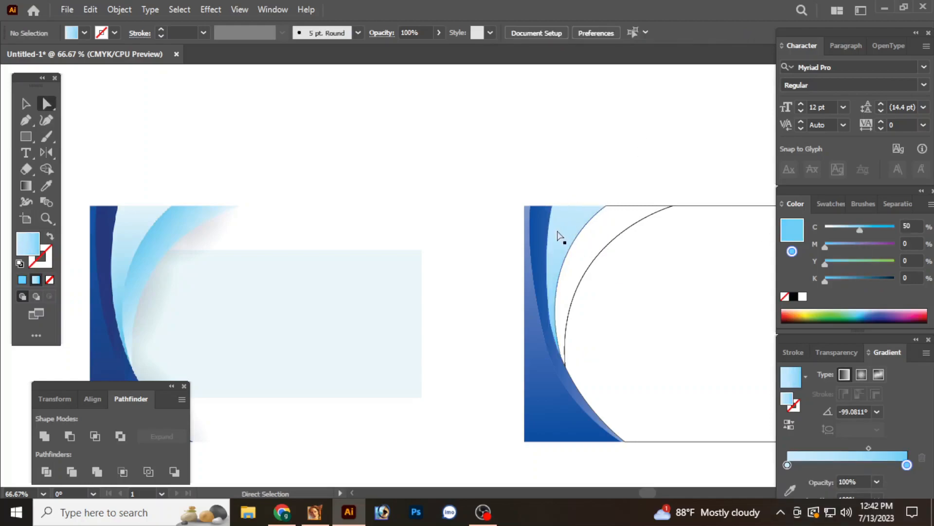
- Reselect the inner swoosh and set its end gradient stop to cyan 80
click(561, 234)
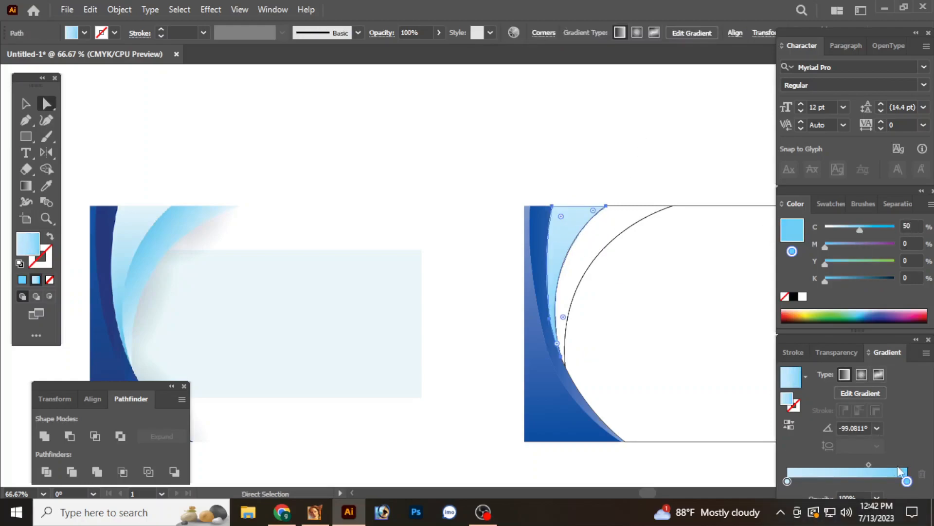
drag(917, 228, 870, 225)
text(80)
key(Return)
click(598, 128)
- Swap the outer swoosh's stroke to a fill and apply the light-blue linear gradient to it
drag(642, 201, 603, 177)
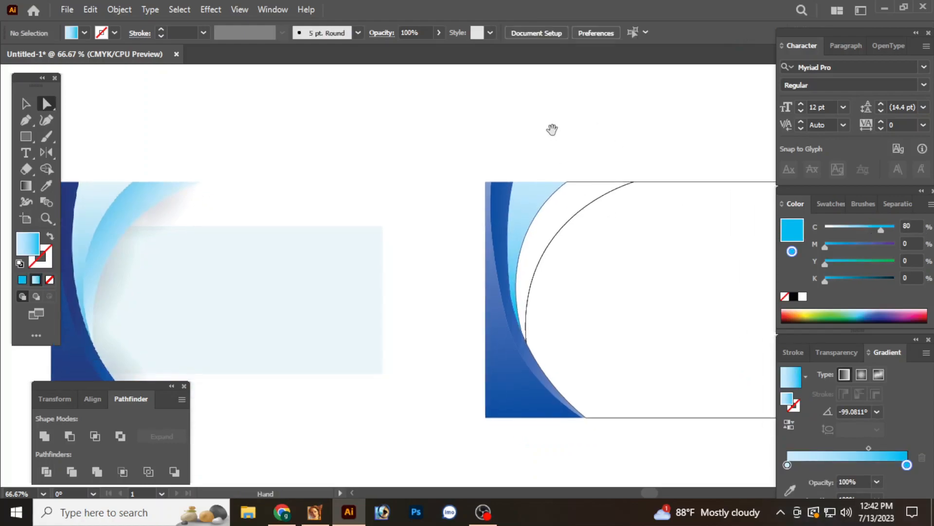
key(Tab)
click(591, 185)
key(shift+x)
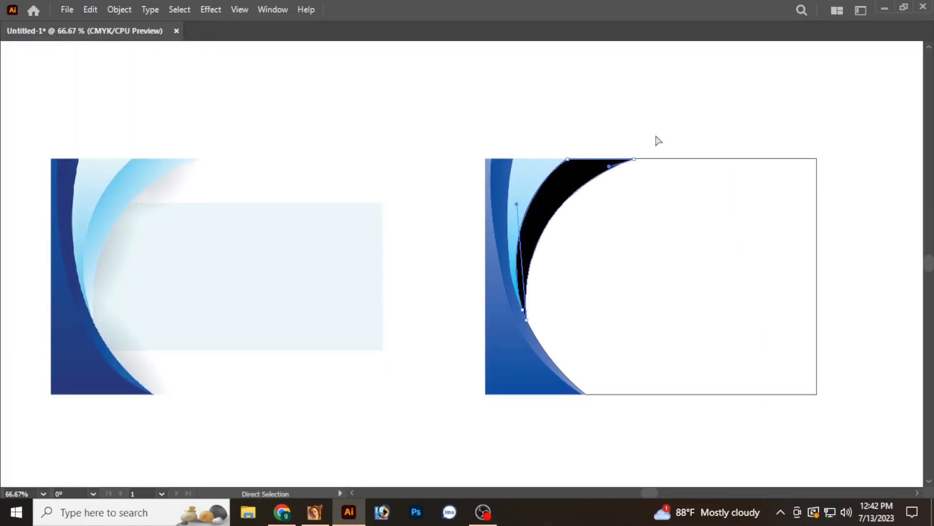
key(Tab)
click(876, 456)
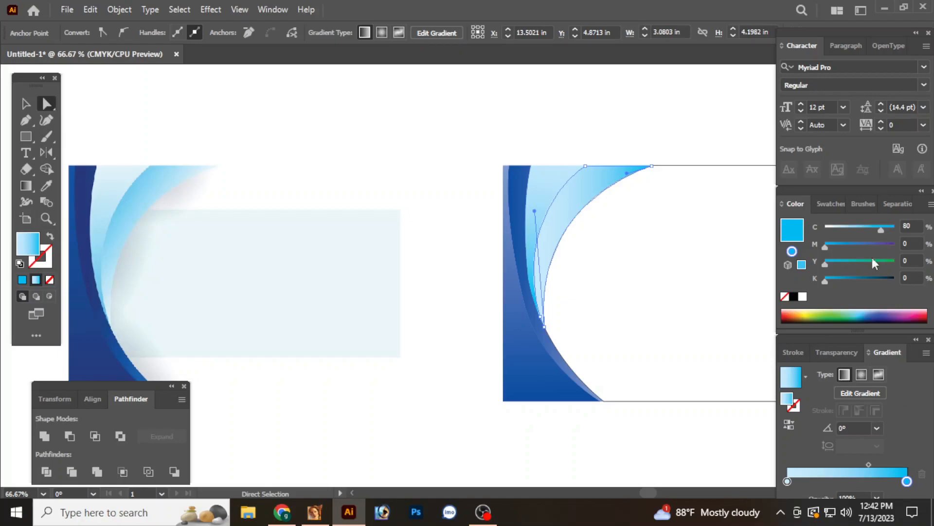
- Redraw the outer swoosh's linear gradient across the curve at an angle of about 170.7°
key(g)
drag(590, 242, 526, 234)
key(ctrl+z)
drag(588, 219, 536, 236)
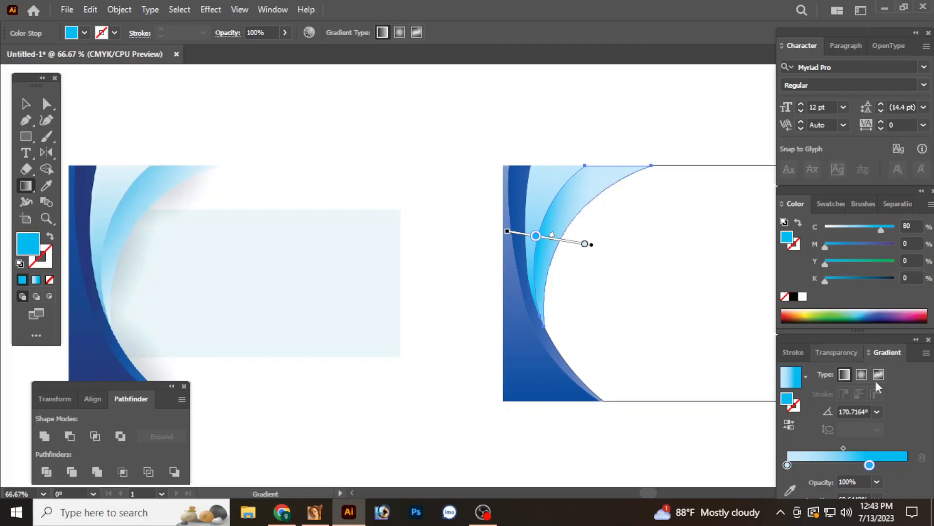
- Add a third stop at the end of the outer swoosh's gradient and set it to cyan 0
click(906, 465)
drag(907, 465, 909, 465)
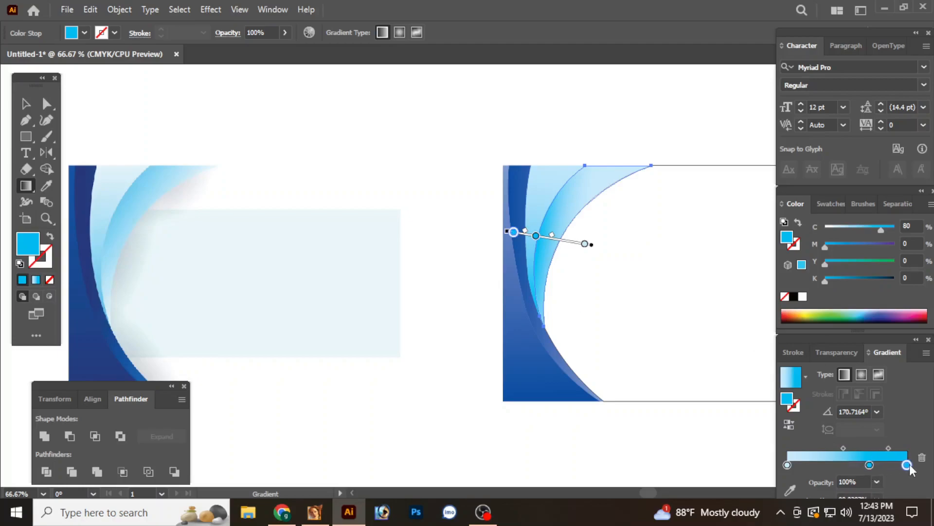
drag(880, 231, 823, 232)
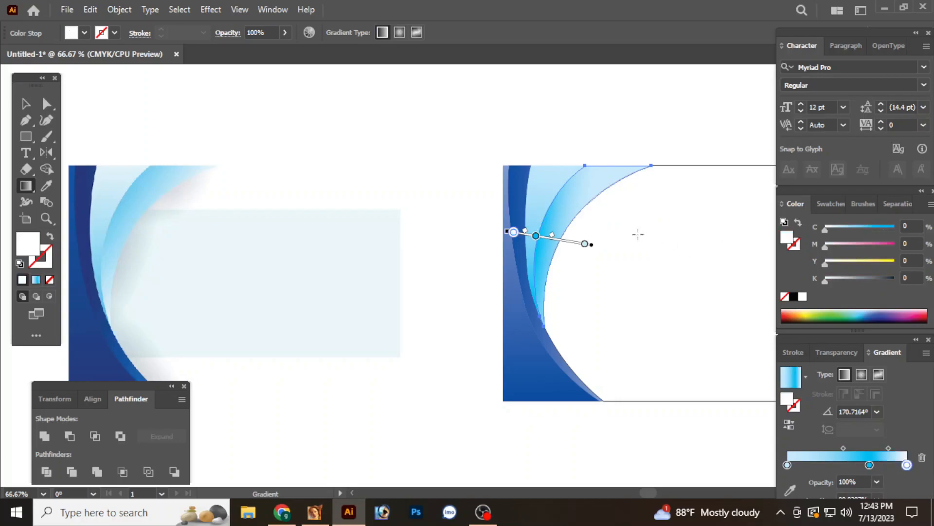
- Reselect the outer swoosh and shift its gradient's middle cyan stop toward the light start stop
key(v)
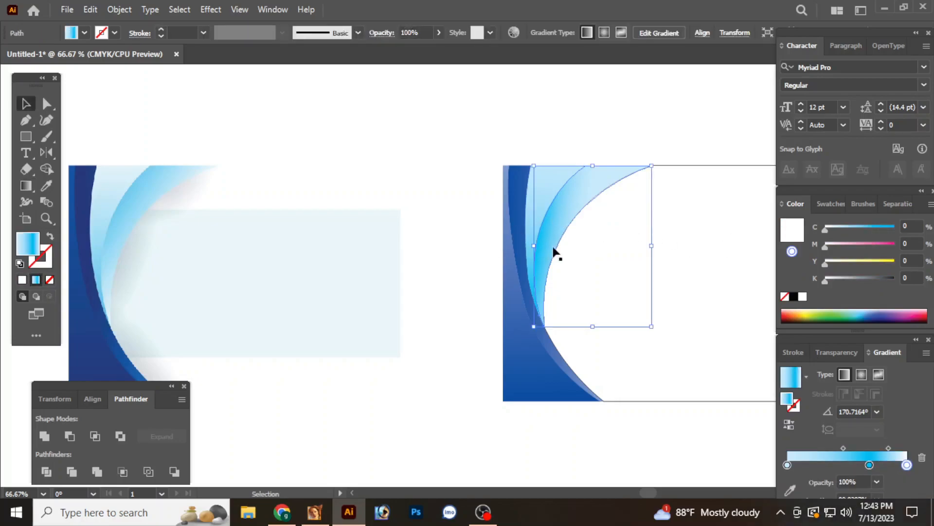
click(553, 252)
key(a)
click(586, 204)
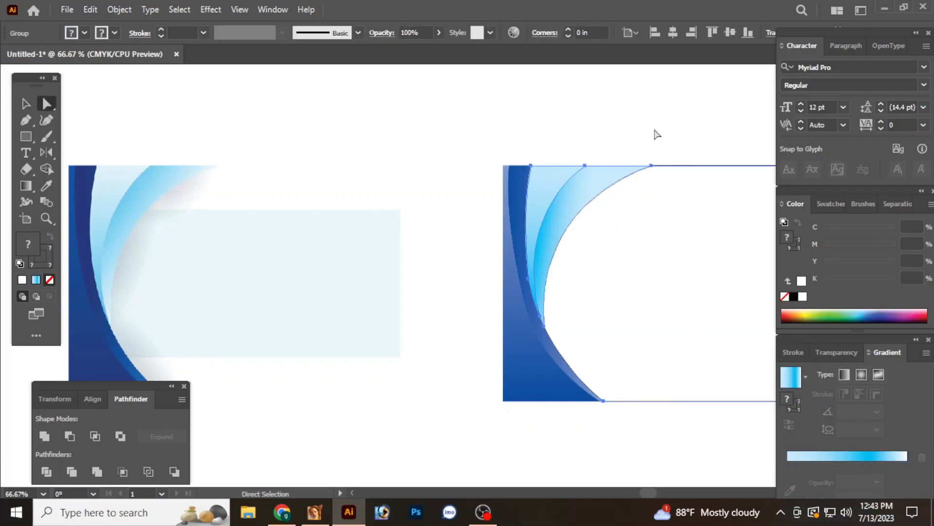
drag(869, 480, 836, 481)
key(ctrl+z)
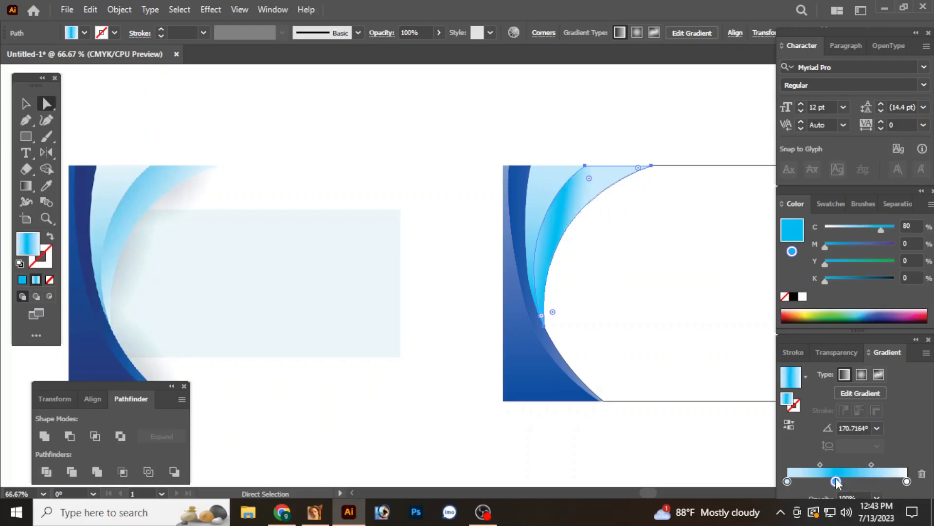
key(ctrl+z)
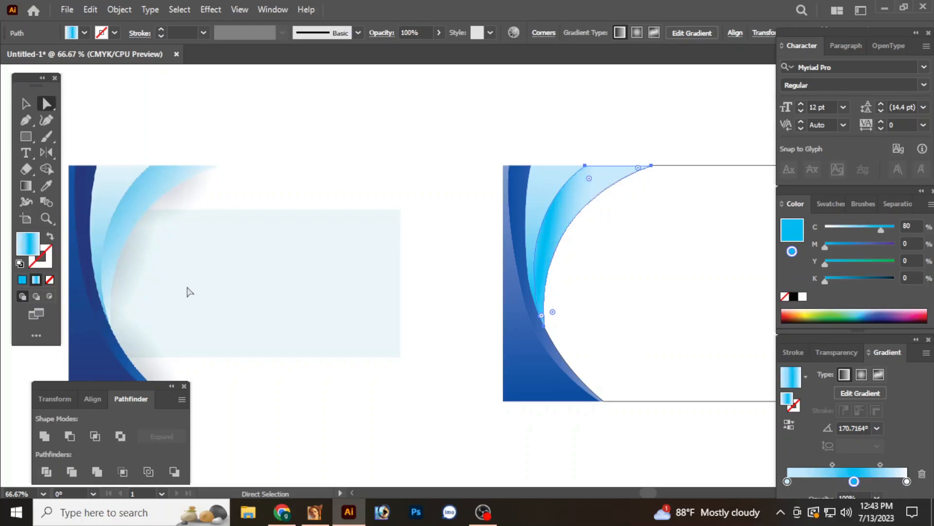
- Try to redraw the outer swoosh's linear gradient outward from the shape's lower tip, and deselect it
key(ctrl+plus)
click(26, 186)
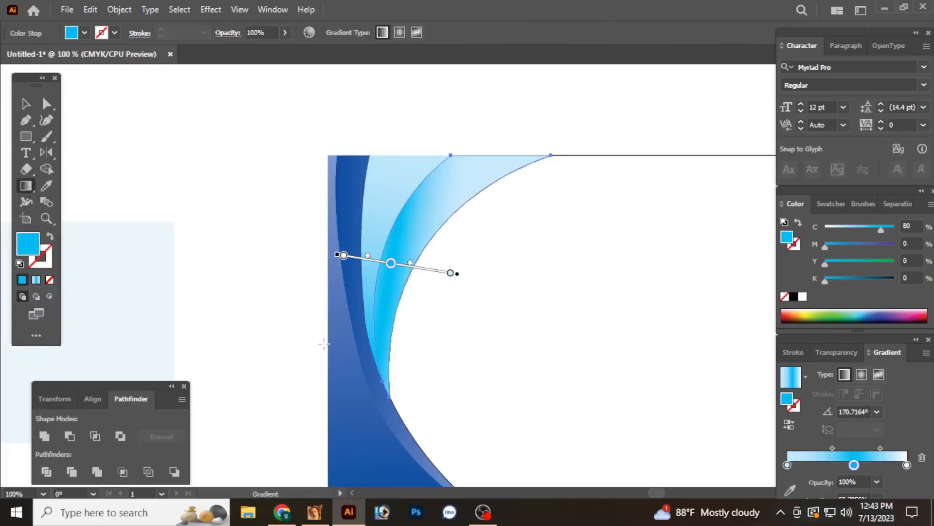
drag(389, 390, 463, 388)
key(ctrl+z)
drag(390, 389, 481, 375)
key(ctrl+z)
key(ctrl+minus)
key(ctrl+minus)
key(v)
click(580, 160)
key(ctrl+plus)
key(ctrl+minus)
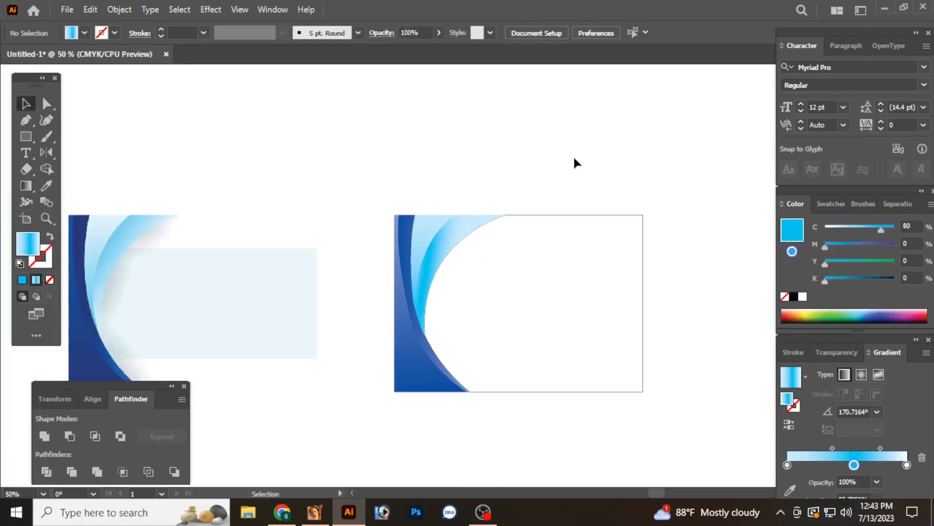
- Reselect the outer swoosh, remove its gradient's white stop and move the cyan stop to the end
key(Tab)
key(a)
click(435, 250)
key(Tab)
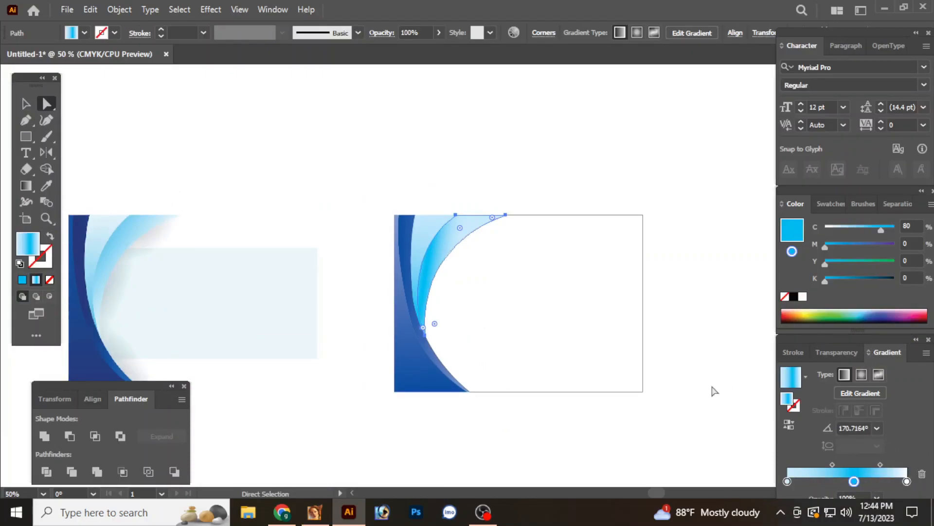
key(v)
ctrl+click(705, 377)
click(464, 221)
key(ctrl+plus)
drag(469, 324, 465, 285)
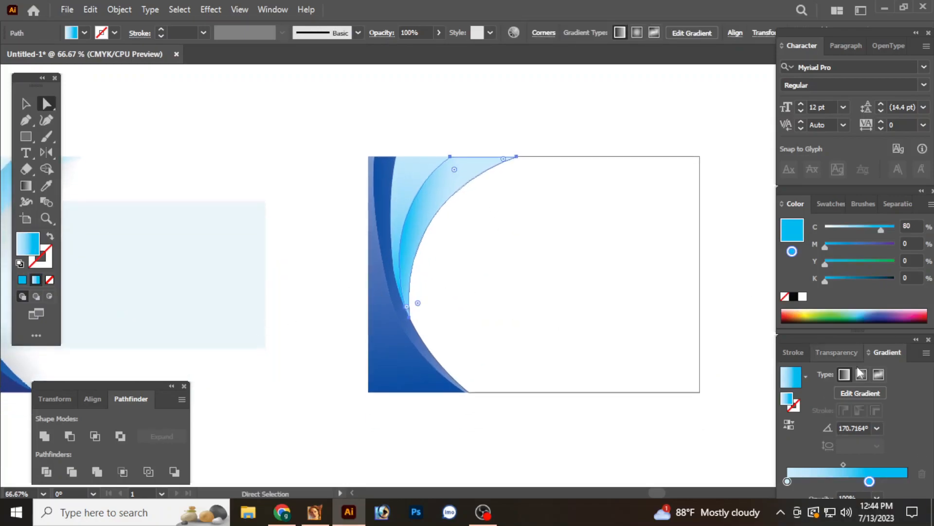
drag(870, 482, 908, 478)
- Set the end stop of the outer swoosh's gradient to cyan 100 and deselect the shape
click(667, 455)
click(459, 182)
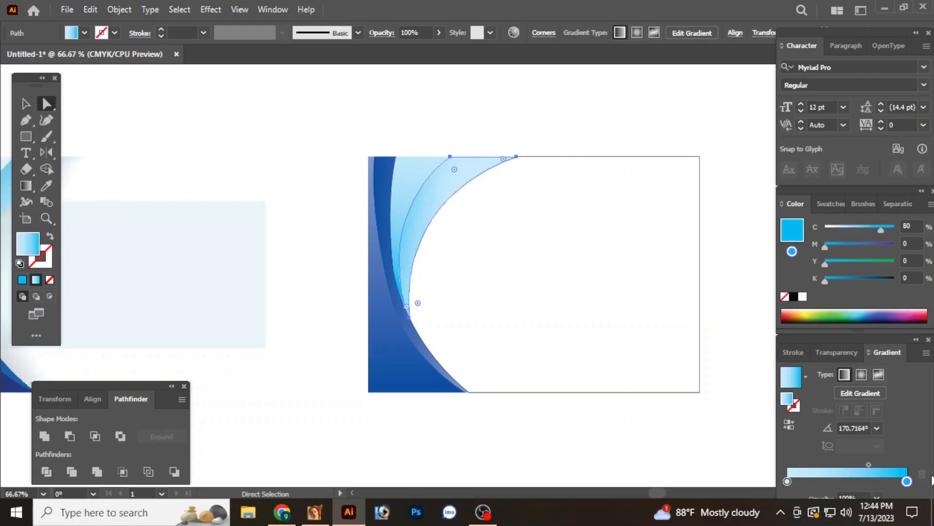
drag(895, 229, 911, 237)
click(593, 380)
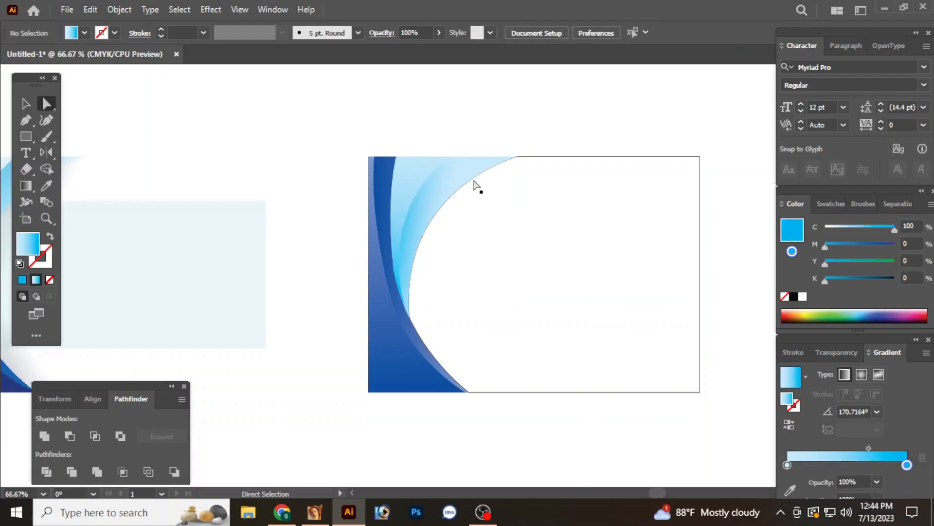
- Move the outer swoosh's dark cyan stop inward and add a light cyan 20 stop at the gradient's end
key(ctrl+minus)
key(Tab)
drag(314, 287, 399, 279)
click(538, 181)
key(Tab)
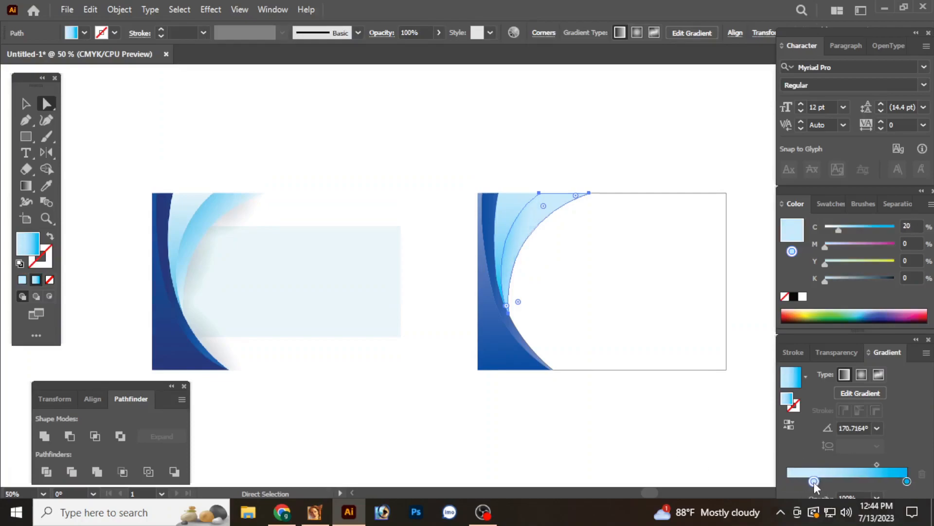
drag(907, 481, 881, 481)
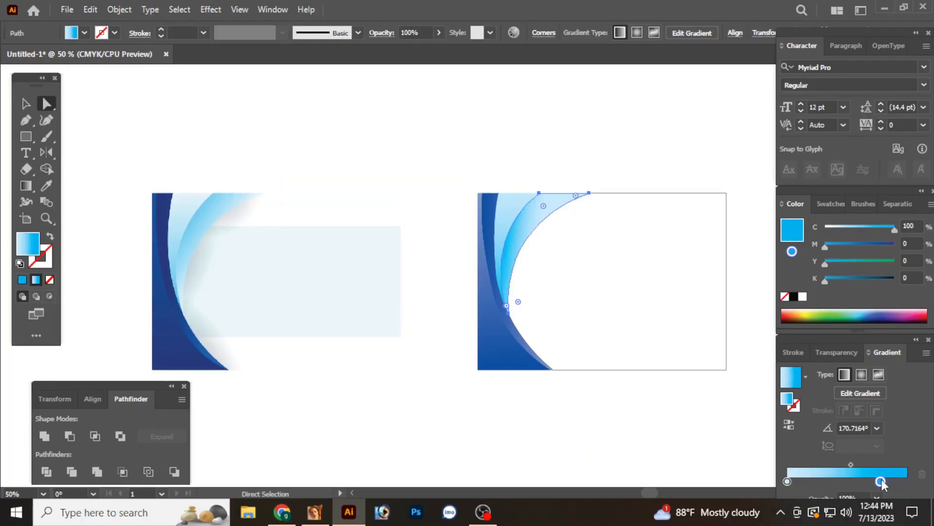
click(789, 482)
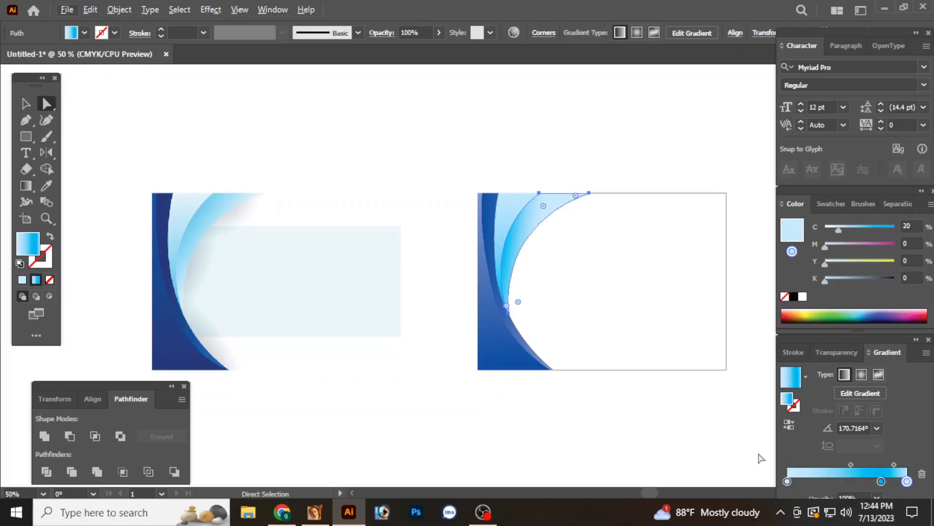
- Delete the remaining unfilled card outline beside the swooshes
click(678, 428)
drag(673, 175, 682, 248)
key(Delete)
key(Delete)
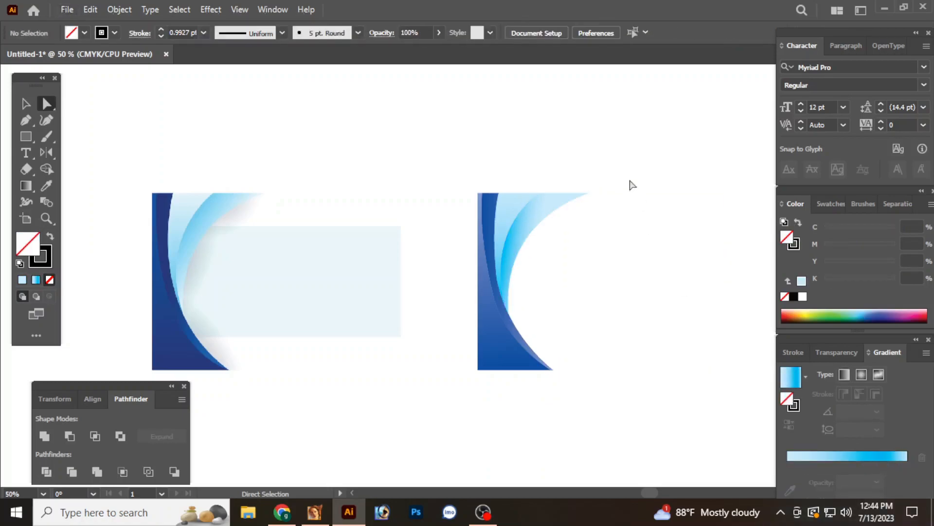
- Reselect the outer swoosh and shift its gradient's dark cyan stop further toward the middle
click(523, 218)
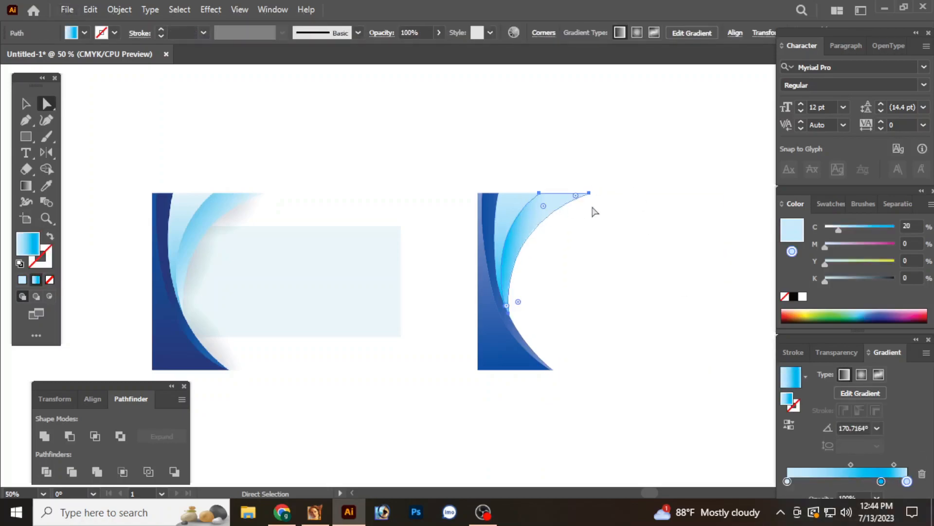
click(668, 382)
click(508, 288)
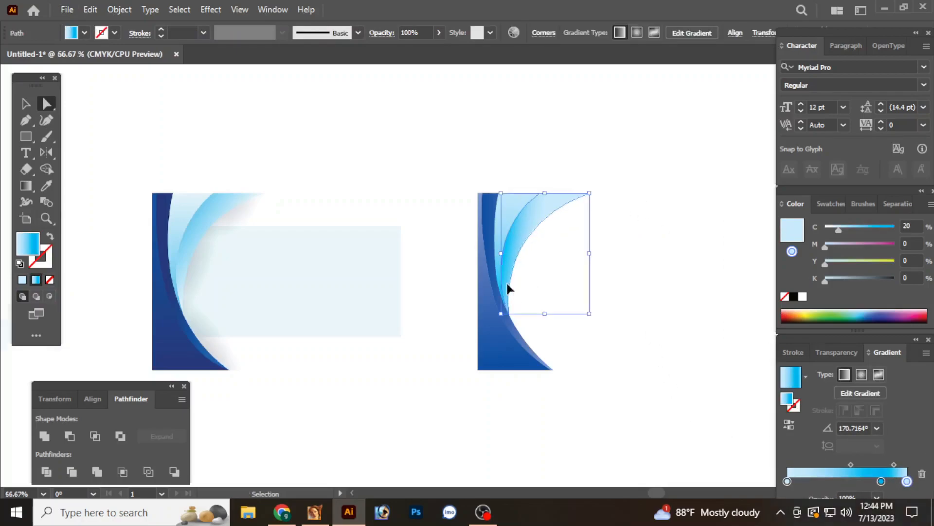
key(ctrl+=)
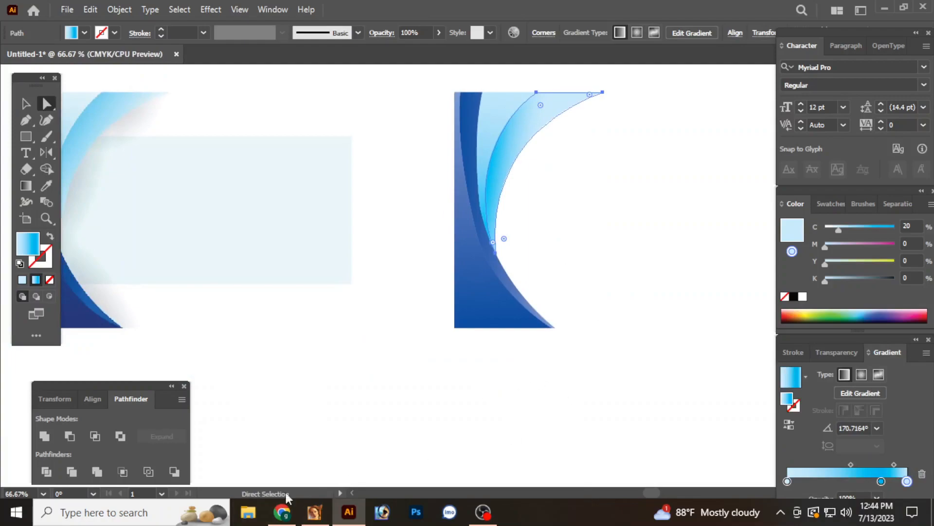
mouse_move(881, 481)
mouse_down()
mouse_move(872, 482)
mouse_move(907, 481)
mouse_move(867, 482)
mouse_move(896, 486)
mouse_up()
click(907, 482)
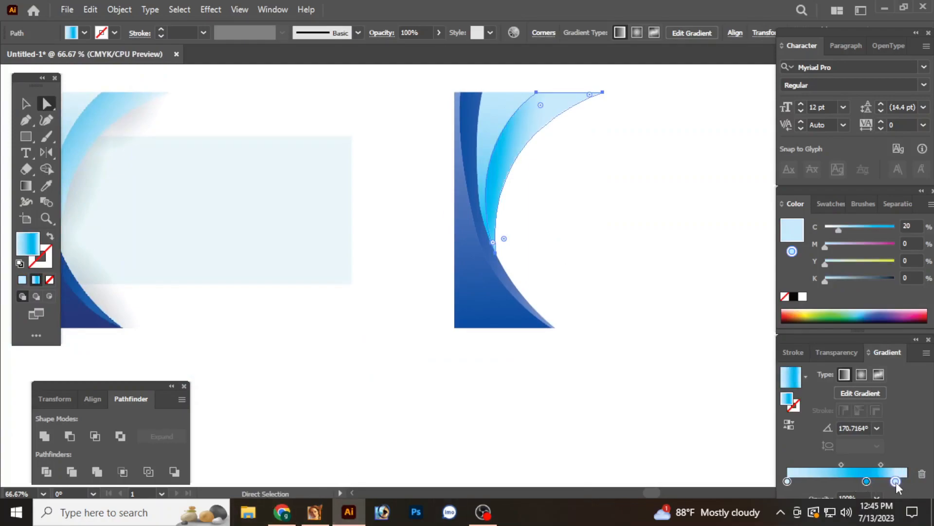
key(ctrl+z)
- Compare the recreated swooshes with the reference artwork at 100% with the panels hidden
click(604, 393)
key(ctrl+minus)
key(ctrl+plus)
drag(389, 352, 613, 429)
key(Tab)
key(ctrl+1)
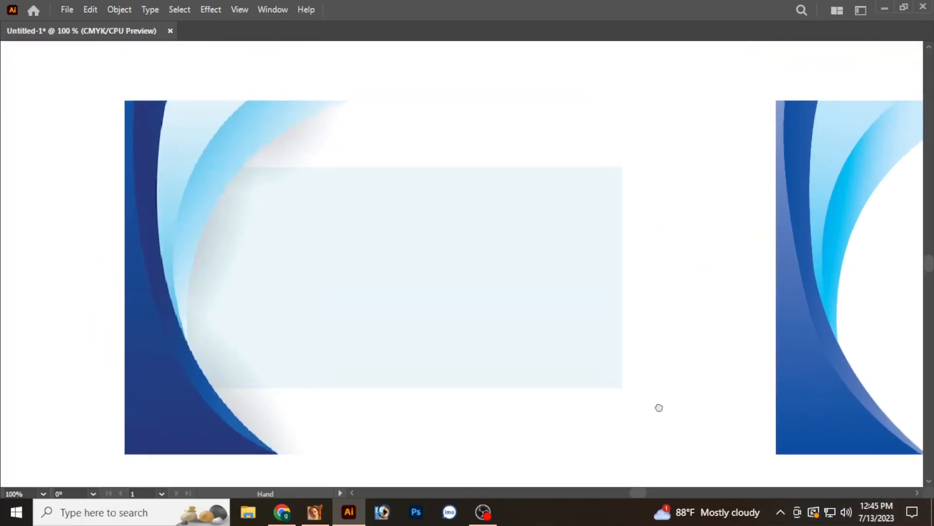
drag(659, 409, 421, 403)
key(Tab)
- Change the outer swoosh's gradient to radial and shift its dark cyan stop toward the gradient's start
click(568, 223)
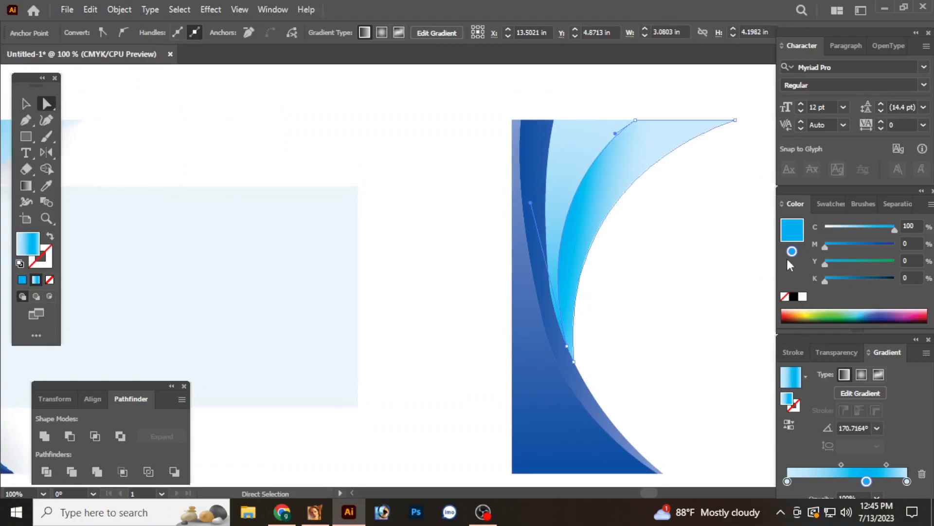
click(875, 374)
click(848, 375)
click(861, 374)
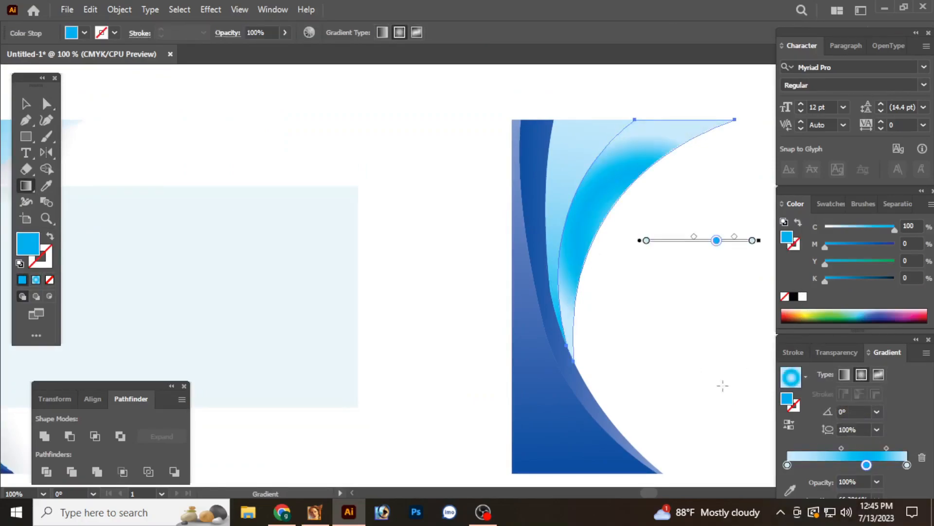
drag(867, 464, 835, 462)
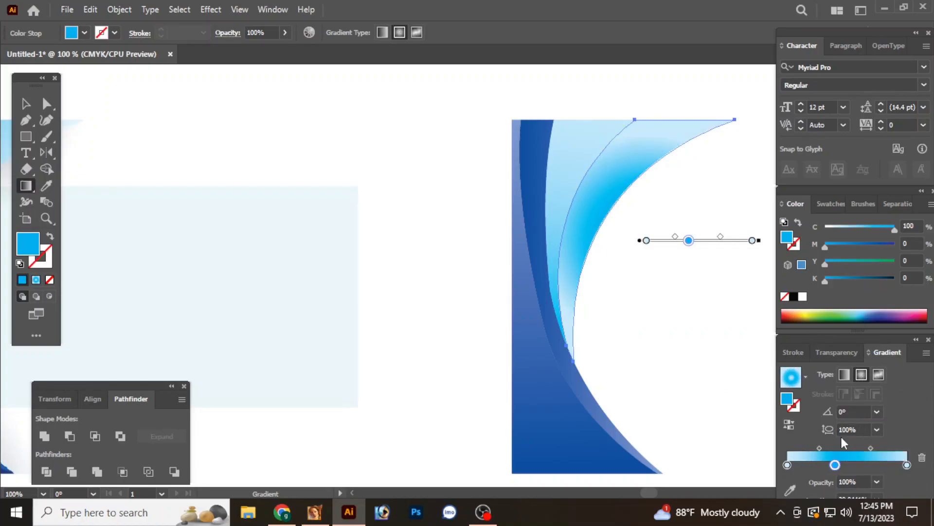
- Set the outer swoosh's radial gradient angle to -90° and deselect the shape
click(854, 411)
text(-90)
key(Return)
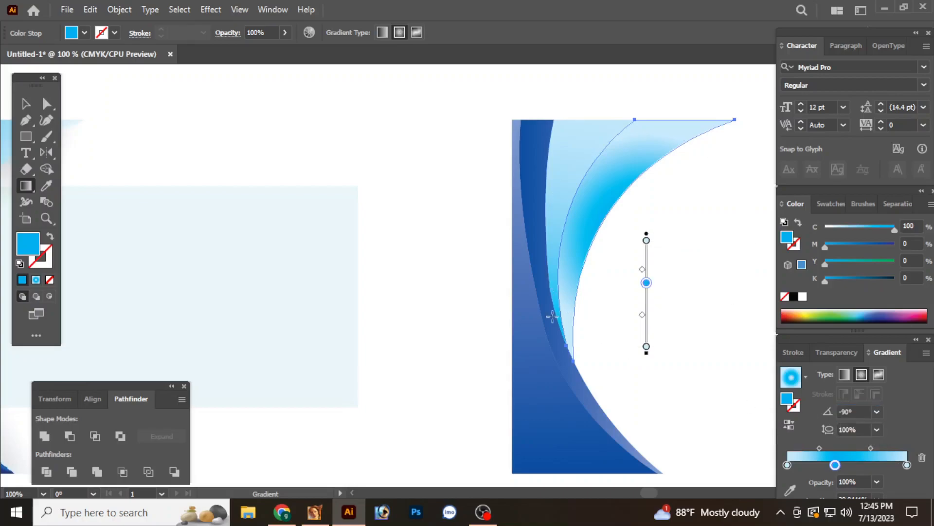
key(a)
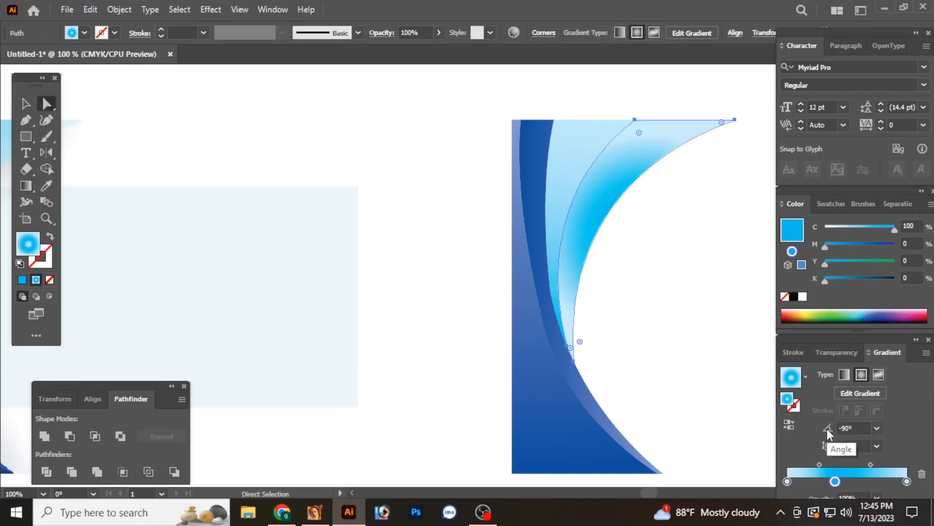
click(393, 292)
key(ctrl+minus)
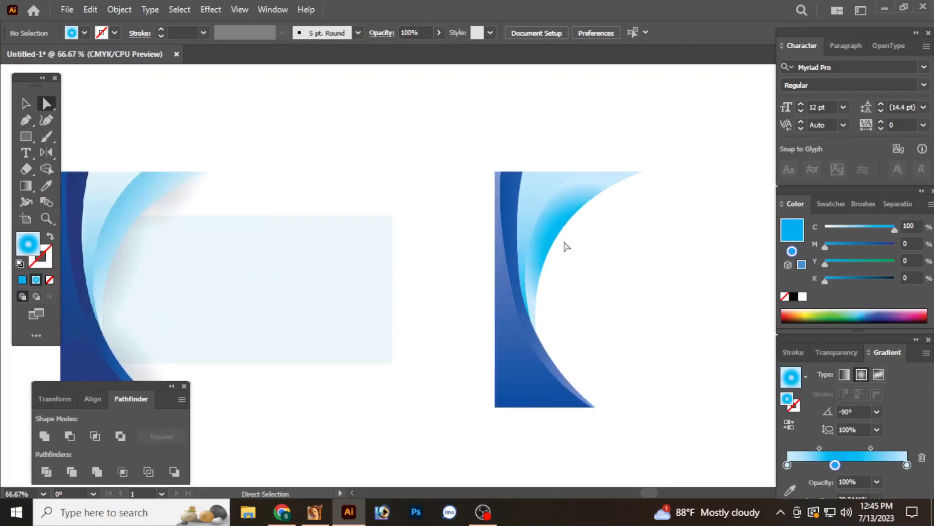
- Try to redraw the radial gradient over a short distance inside the outer swoosh
click(564, 248)
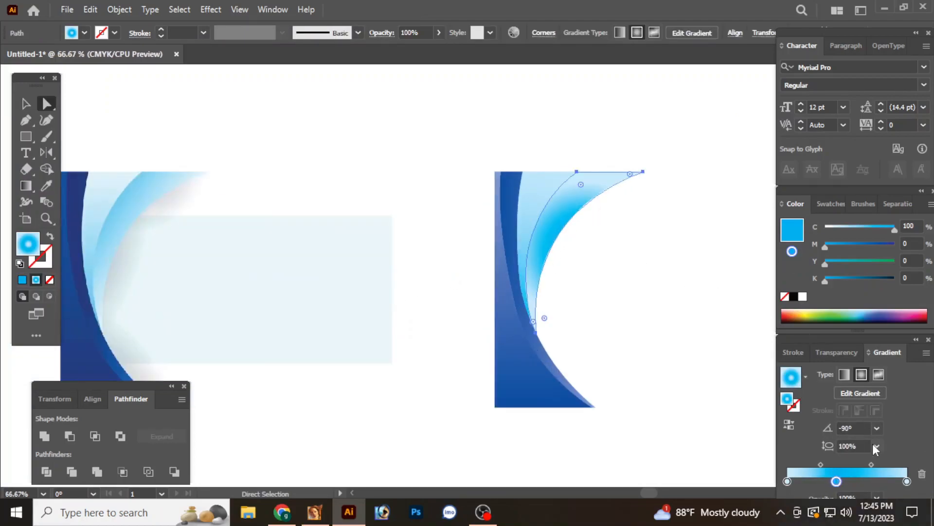
click(31, 189)
mouse_move(556, 233)
mouse_down()
mouse_move(535, 222)
mouse_move(561, 253)
mouse_move(544, 252)
mouse_up()
key(ctrl+z)
key(ctrl+z)
- Reselect only the outer swoosh and move its radial gradient's inner light stop closer to the dark cyan stop
key(ctrl+equal)
key(v)
click(622, 185)
click(455, 210)
click(575, 177)
click(33, 187)
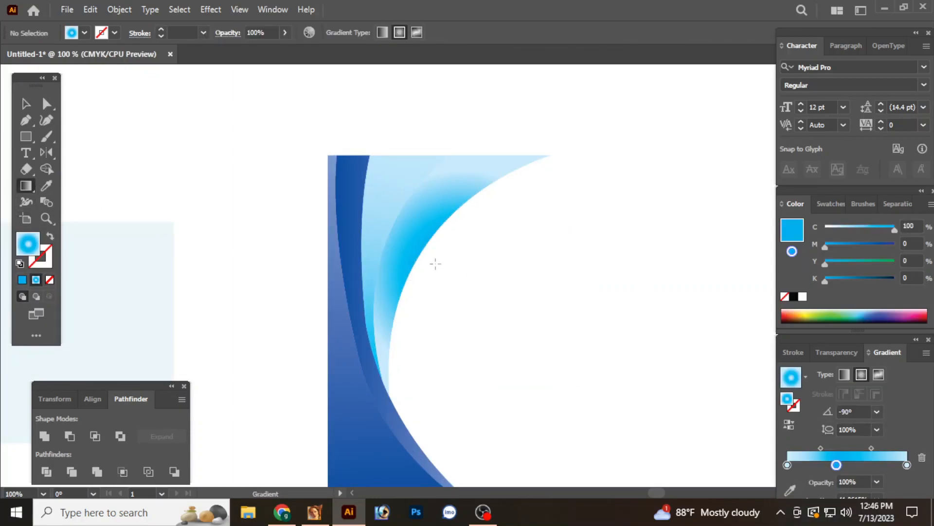
key(v)
click(446, 236)
key(ctrl+shift+a)
key(a)
click(463, 211)
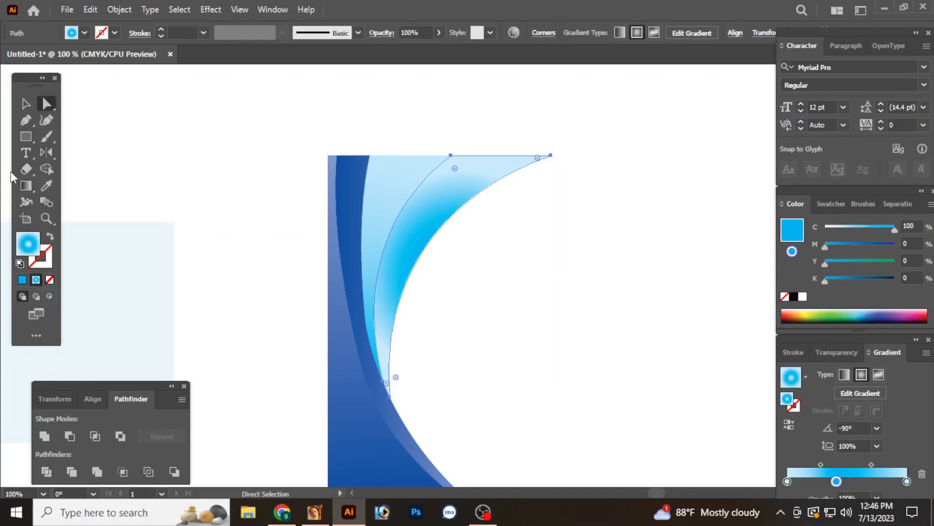
click(23, 186)
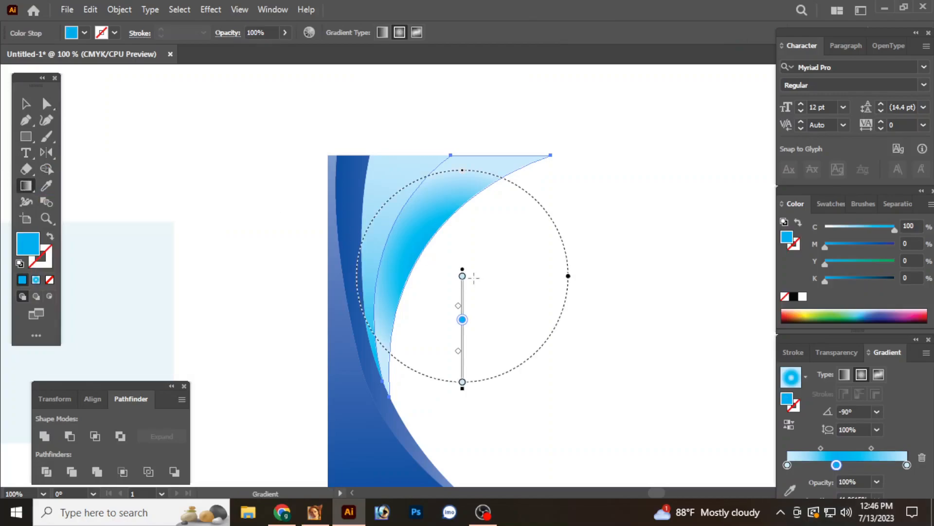
mouse_move(462, 276)
mouse_down()
mouse_move(462, 340)
mouse_move(461, 316)
mouse_move(406, 301)
mouse_up()
key(ctrl+z)
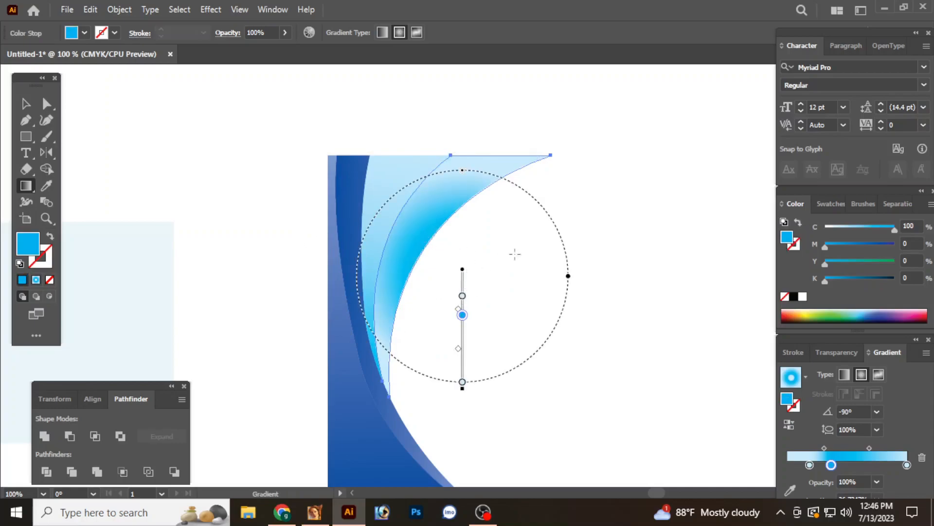
- Deselect the outer swoosh and examine the whole design at different magnifications
key(v)
click(557, 175)
key(ctrl+minus)
key(ctrl+minus)
key(ctrl+minus)
key(ctrl+minus)
key(ctrl+minus)
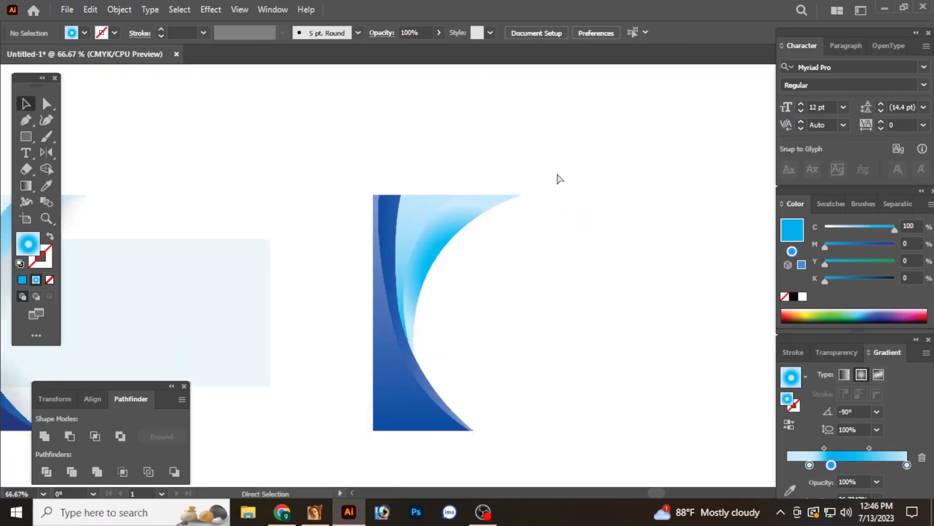
key(ctrl+plus)
key(ctrl+plus)
key(ctrl+plus)
key(ctrl+plus)
- Undo the recent radial gradient edits on the outer swoosh until it is linear again, and deselect it
key(a)
click(431, 245)
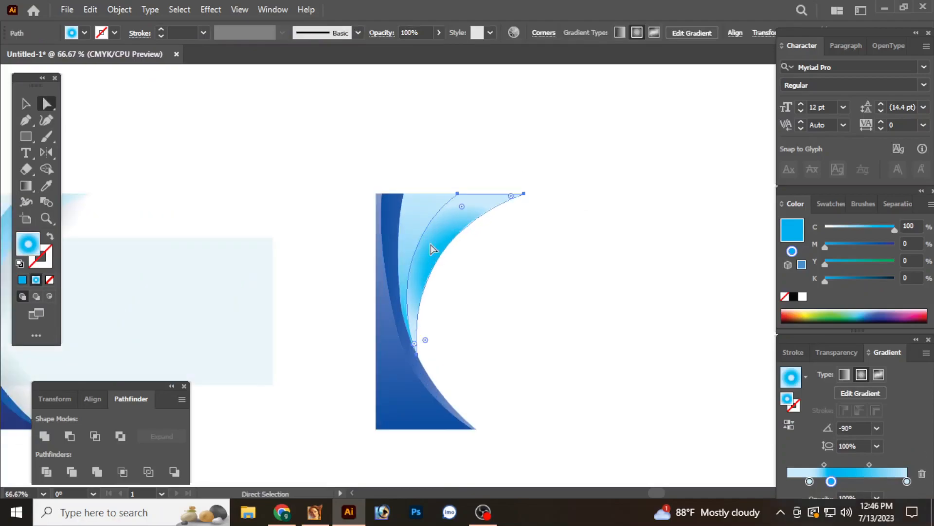
key(ctrl+z)
key(ctrl+z)
key(ctrl+z)
key(ctrl+z)
key(ctrl+z)
key(ctrl+z)
key(ctrl+z)
key(ctrl+z)
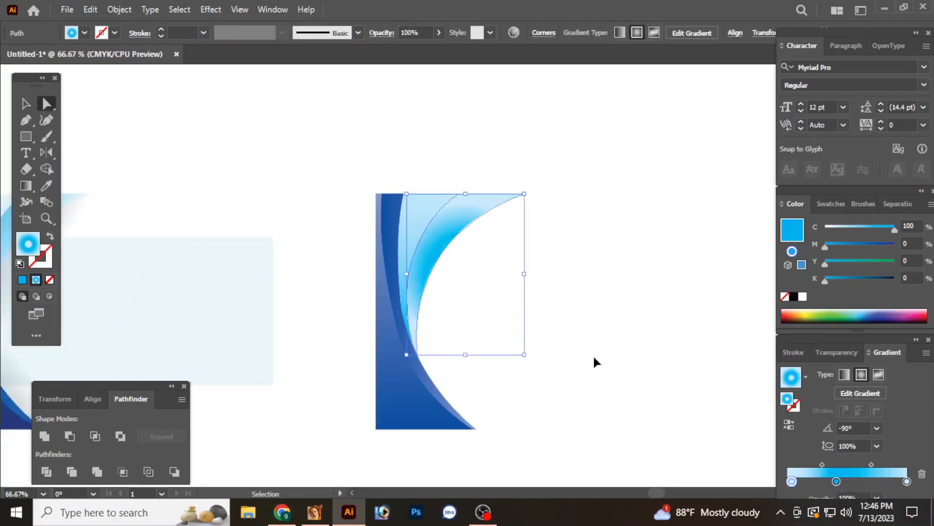
click(592, 293)
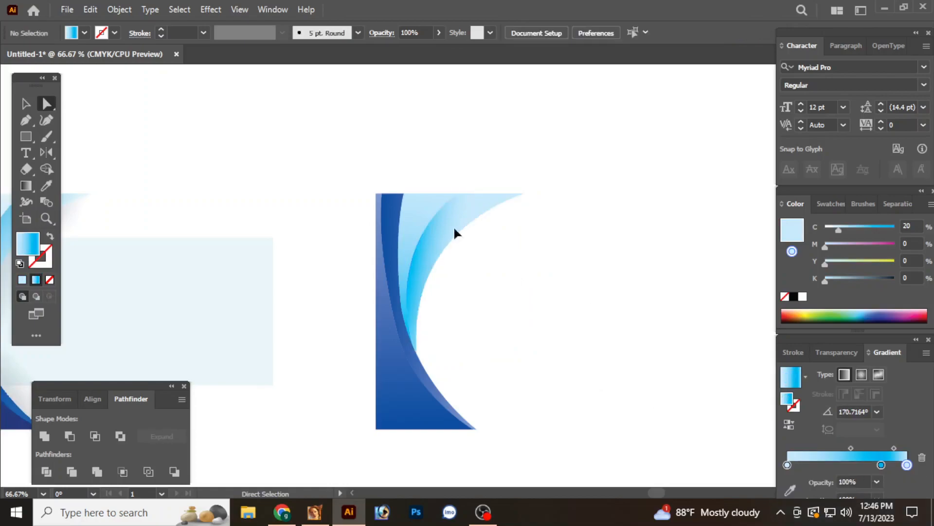
- Replace the light end stop of the outer swoosh's linear gradient with a full cyan stop and remove the inner cyan stop
click(454, 226)
key(ctrl+plus)
key(ctrl+plus)
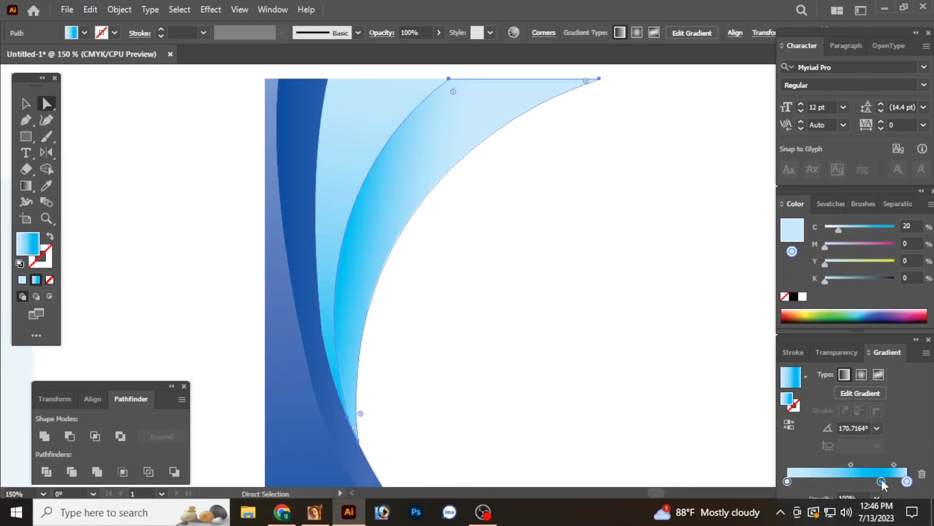
drag(882, 482, 852, 481)
key(ctrl+z)
click(921, 474)
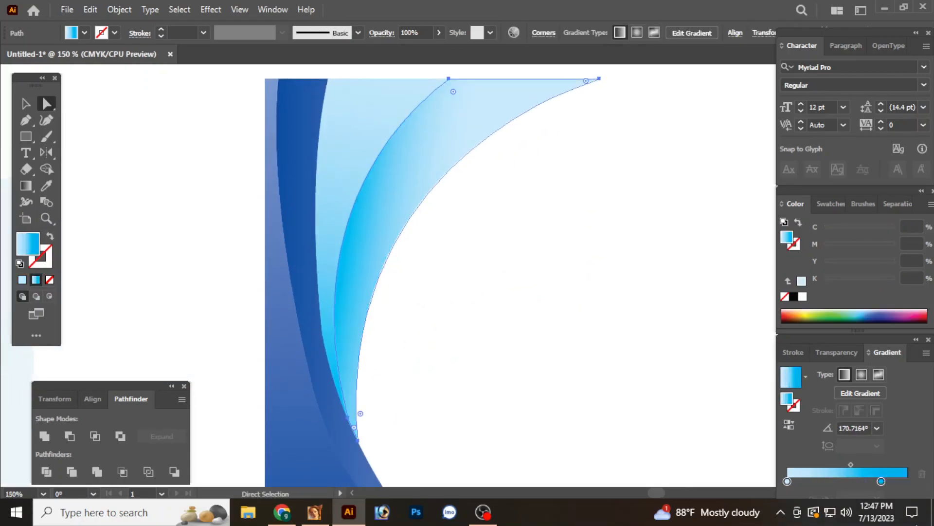
click(907, 481)
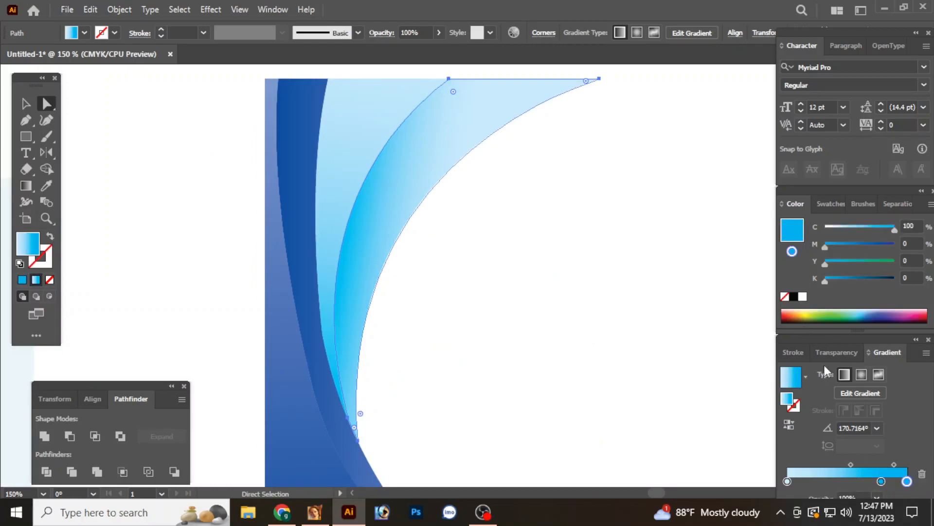
drag(881, 481, 929, 477)
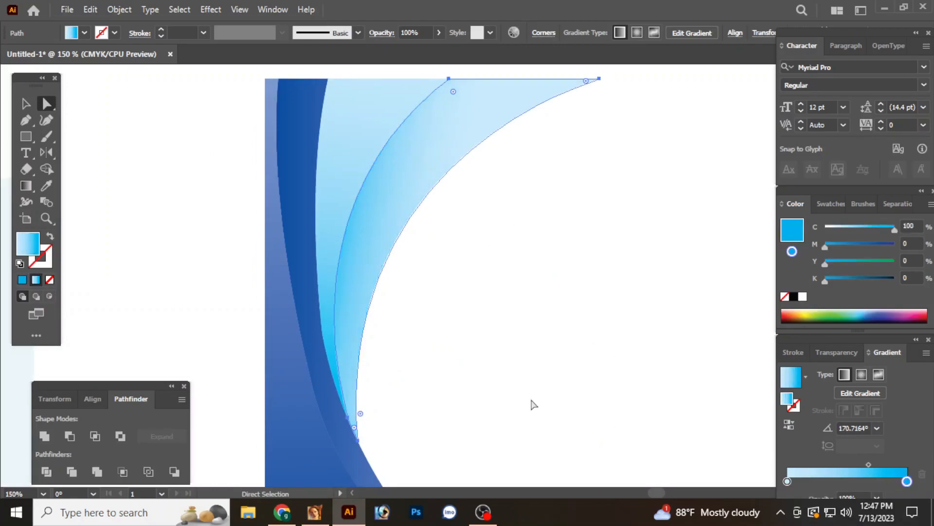
- Move the remaining cyan stop of the outer swoosh's gradient inward from the end, and deselect the shape
key(ctrl+minus)
key(ctrl+minus)
click(893, 482)
mouse_move(895, 483)
mouse_down()
mouse_move(885, 483)
mouse_move(907, 482)
mouse_move(879, 482)
mouse_up()
click(922, 474)
click(539, 319)
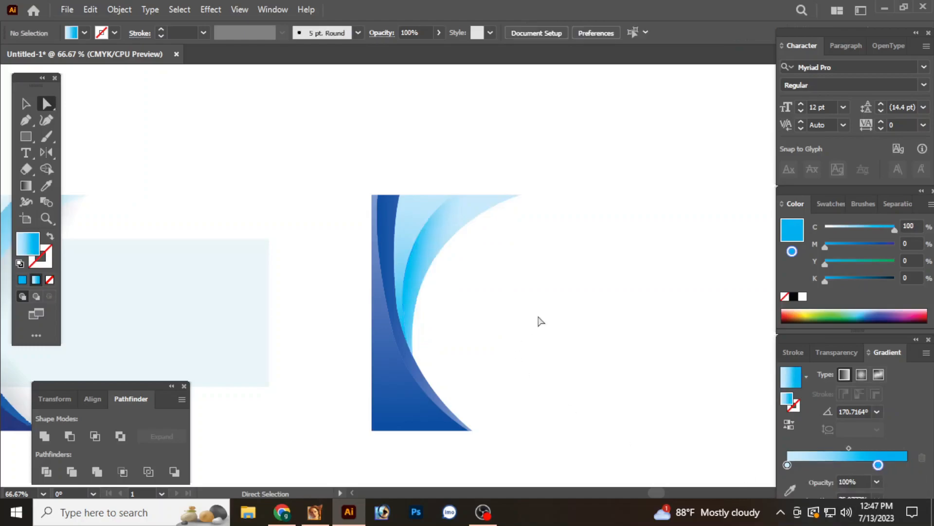
- Draw a black-filled rectangle beside the curves, matching the reference's pale panel, and place it behind the swooshes
key(ctrl+minus)
key(ctrl+minus)
key(ctrl+minus)
key(ctrl+minus)
key(Tab)
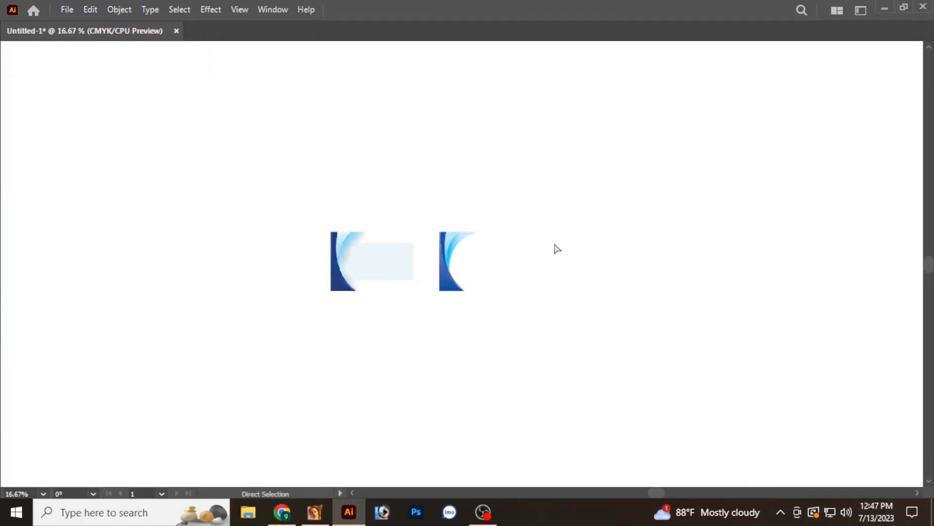
key(ctrl+shift+h)
drag(532, 227, 507, 257)
key(shift+x)
click(618, 263)
key(Tab)
click(488, 294)
key(ctrl+bracketleft)
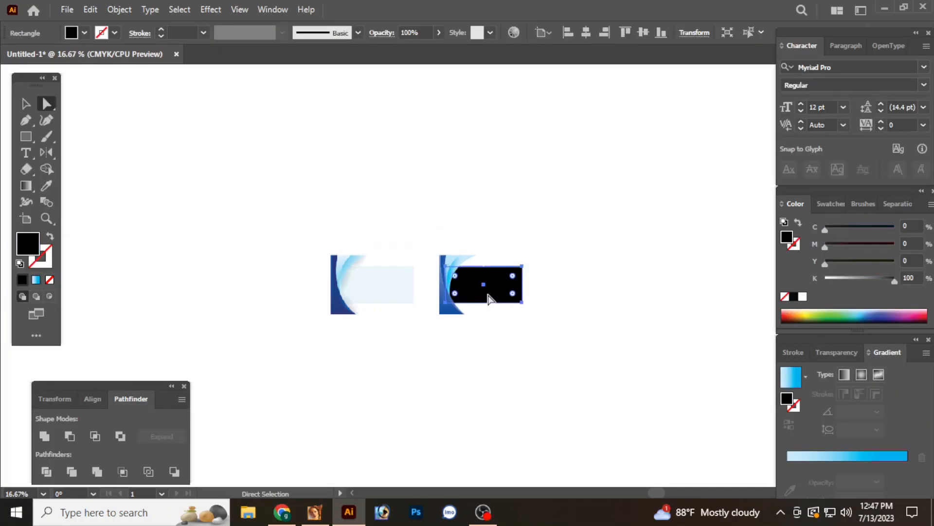
- Change the panel rectangle's fill to 20% cyan and 0% black, and deselect it to compare with the reference
drag(894, 281, 822, 282)
drag(917, 227, 762, 243)
text(20)
key(Return)
click(696, 261)
key(Tab)
key(Tab)
- Lighten the panel rectangle's fill to 10% cyan and deselect it
click(482, 280)
double_click(906, 225)
text(10)
key(Return)
key(v)
click(608, 234)
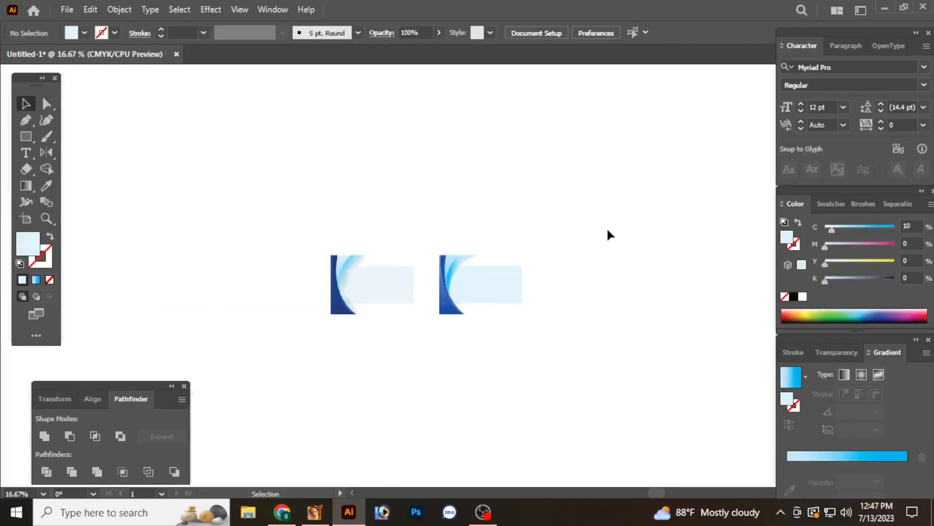
- Select the recreated swooshes and the pale panel, group them, and deselect
click(451, 258)
click(628, 290)
drag(438, 229, 567, 361)
click(436, 236)
drag(435, 232, 592, 366)
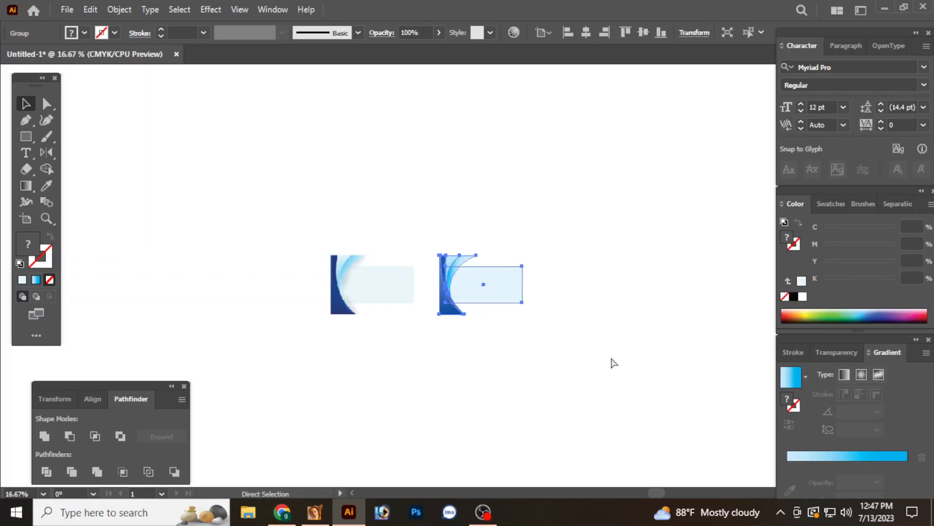
click(611, 363)
key(ctrl+=)
key(ctrl+=)
drag(523, 404, 532, 399)
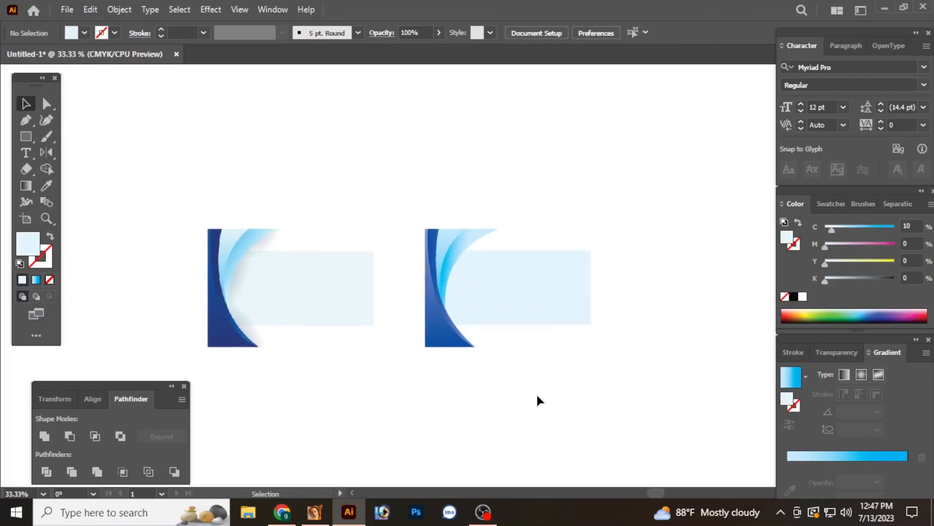
- Draw a rectangle covering the entire recreated card and align its side edge with the dark blue shape
key(a)
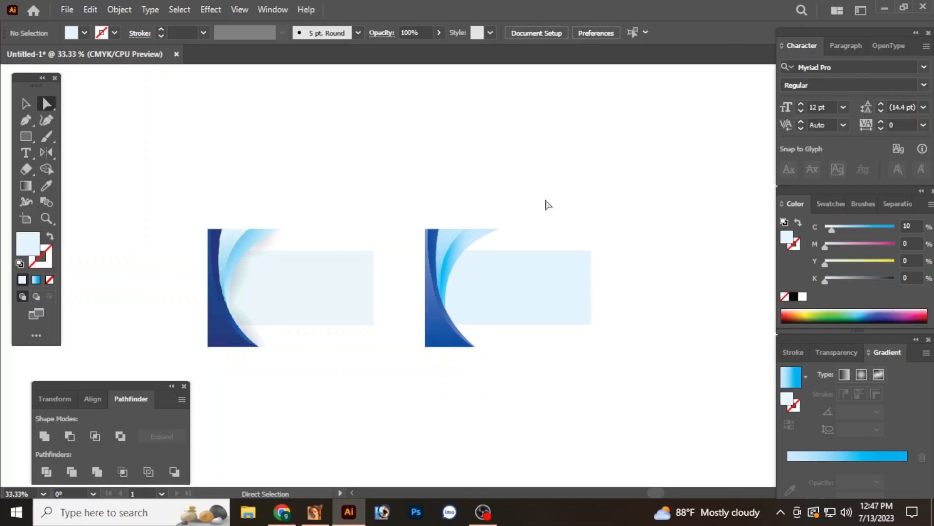
key(m)
mouse_move(424, 228)
mouse_down()
mouse_move(471, 282)
mouse_move(550, 335)
mouse_move(608, 350)
mouse_move(590, 346)
mouse_up()
key(v)
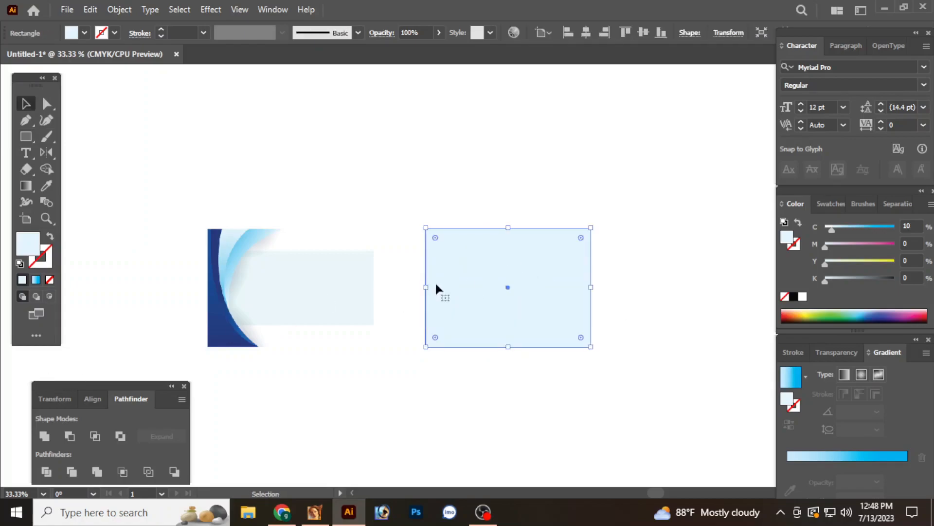
drag(425, 285, 424, 285)
- Set the card-sized rectangle's color to 100% black and 0% cyan, applied as an outline with no fill, and deselect it
drag(825, 281, 895, 281)
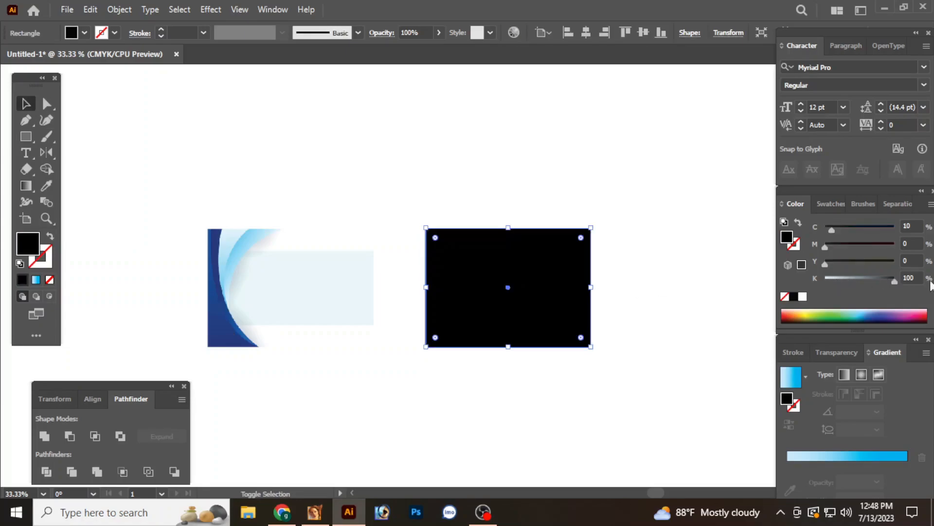
drag(831, 229, 812, 221)
key(shift+x)
click(638, 192)
key(ctrl+equal)
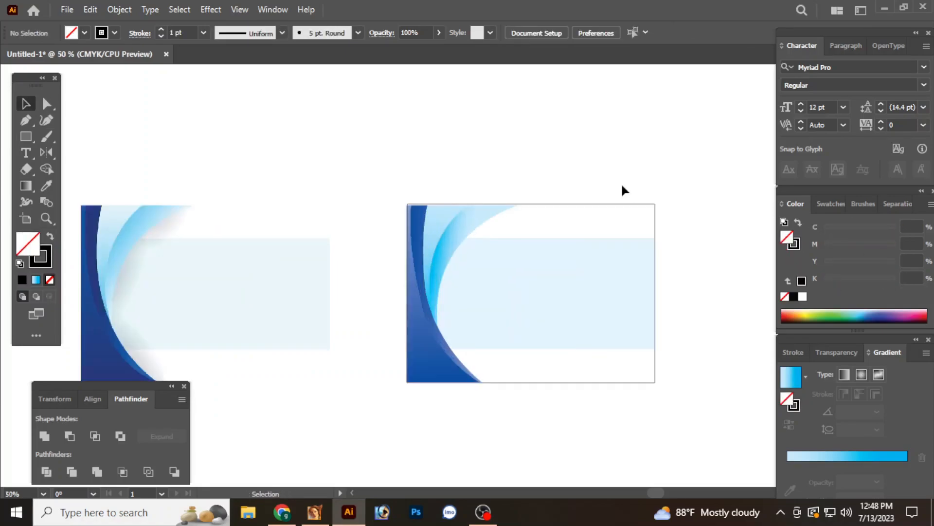
- Group the card's outline frame with the recreated artwork and deselect it
click(532, 204)
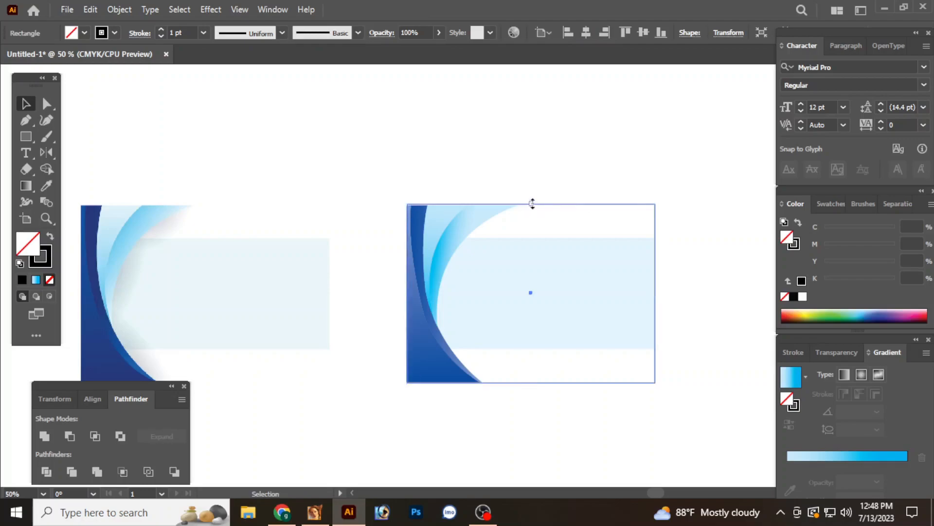
click(587, 173)
key(ctrl+minus)
key(ctrl+minus)
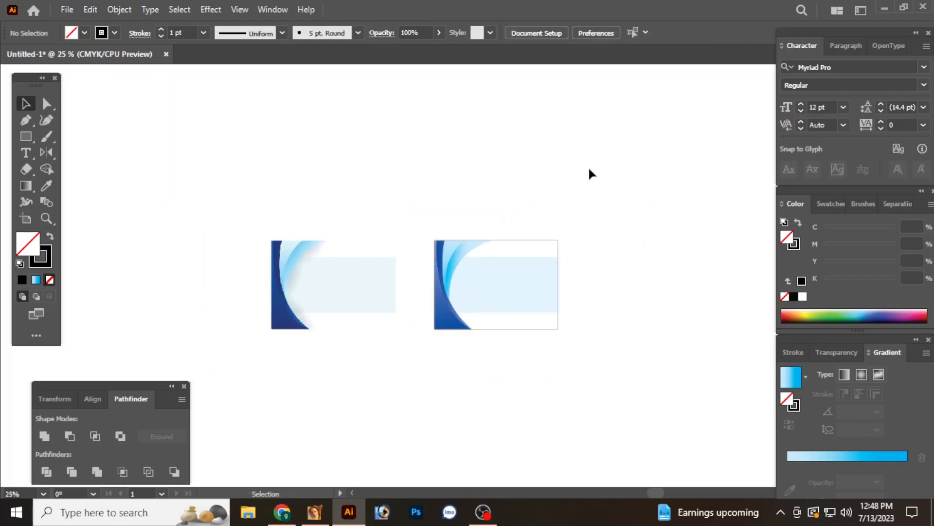
drag(461, 249, 617, 383)
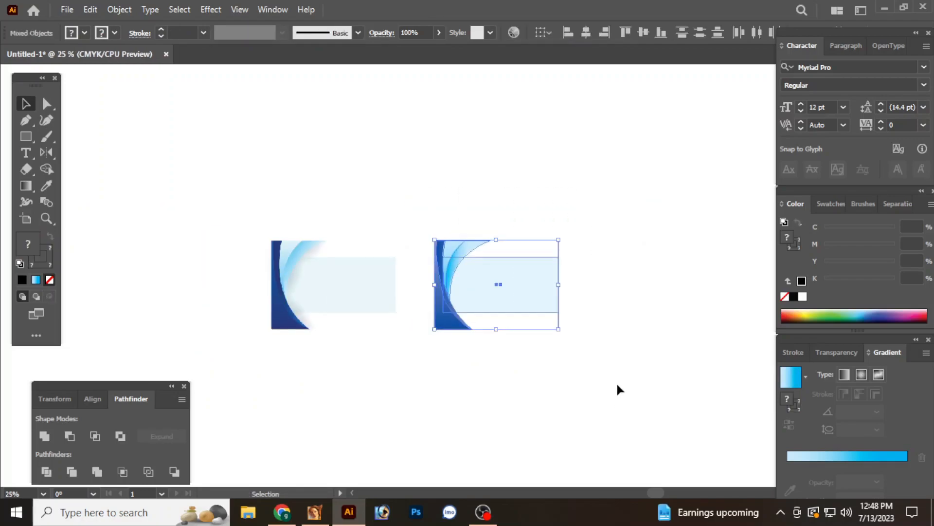
key(ctrl+g)
click(618, 370)
key(alt)
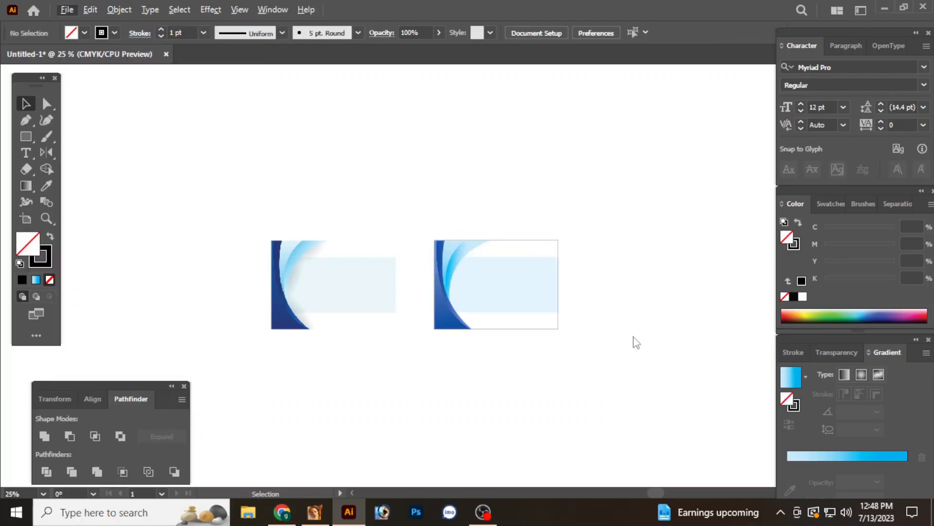
key(f)
key(a)
click(851, 463)
key(a)
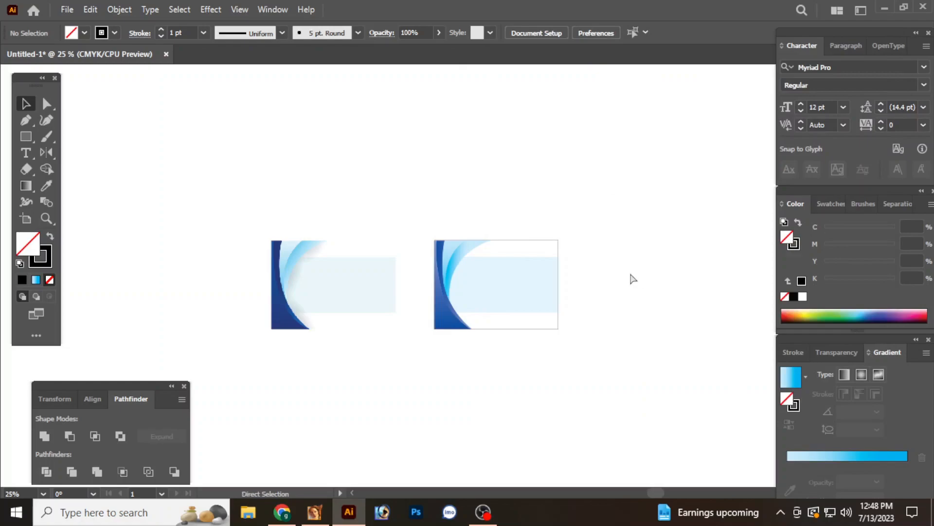